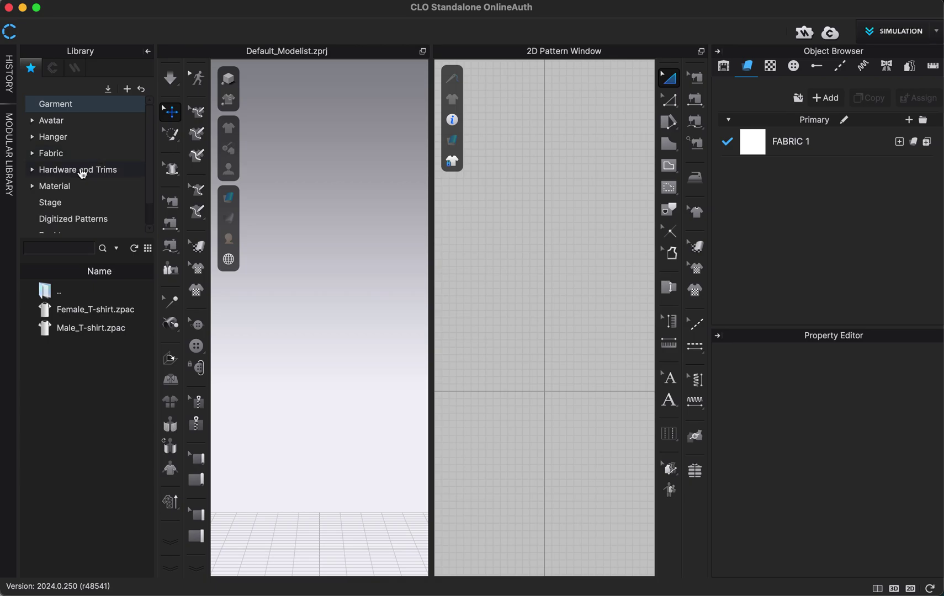
- Look through the Library's folder list from Garment down to Downloads
{"action": "scroll", "coordinate": [148, 155], "scroll_direction": "down", "scroll_amount": 1}
{"action": "scroll", "coordinate": [149, 156], "scroll_direction": "down", "scroll_amount": 1}
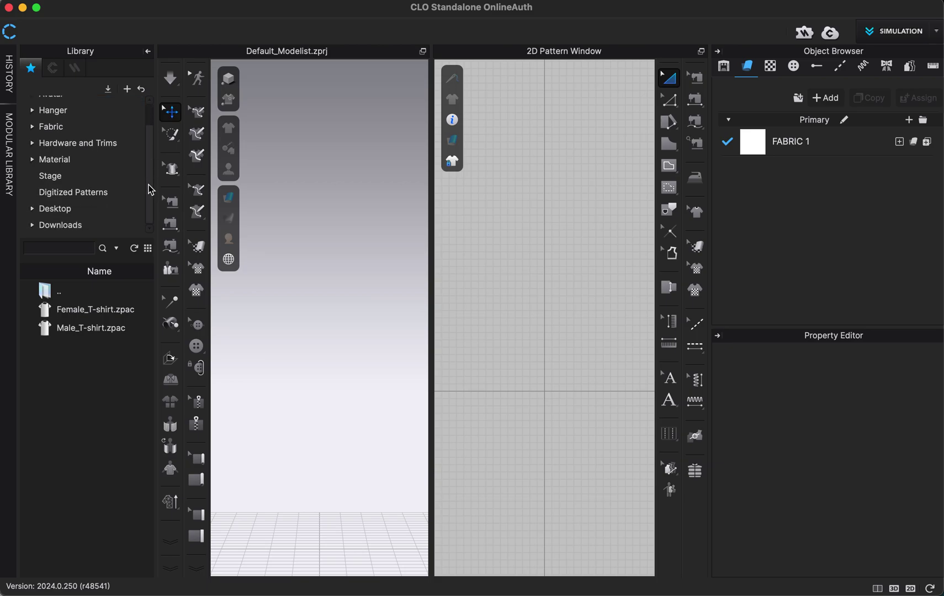
{"action": "scroll", "coordinate": [148, 153], "scroll_direction": "up", "scroll_amount": 2}
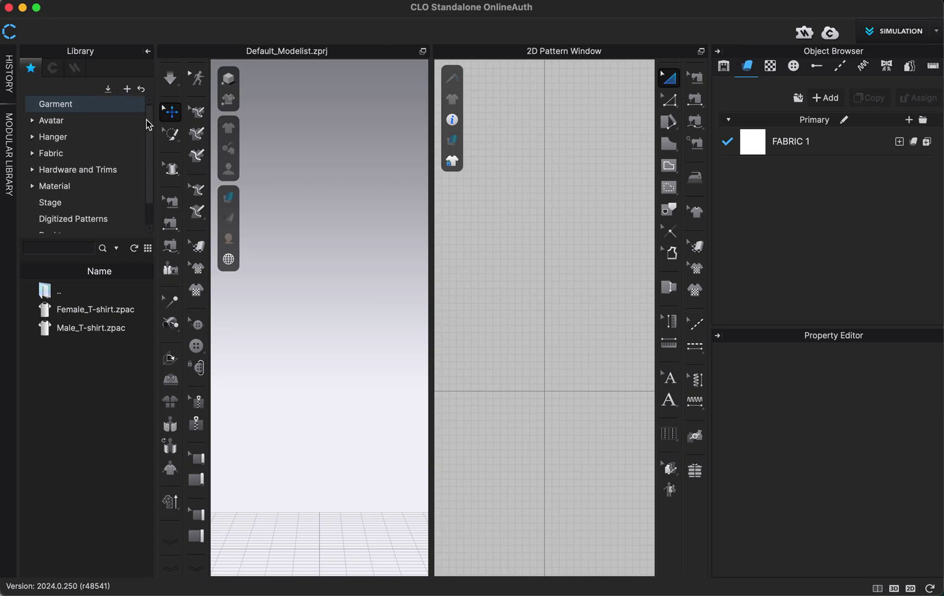
{"action": "scroll", "coordinate": [150, 153], "scroll_direction": "down", "scroll_amount": 1}
{"action": "scroll", "coordinate": [148, 183], "scroll_direction": "down", "scroll_amount": 2}
{"action": "scroll", "coordinate": [148, 182], "scroll_direction": "up", "scroll_amount": 3}
- Save the current 3D state in the History and collapse the History again
{"action": "left_click", "coordinate": [9, 77]}
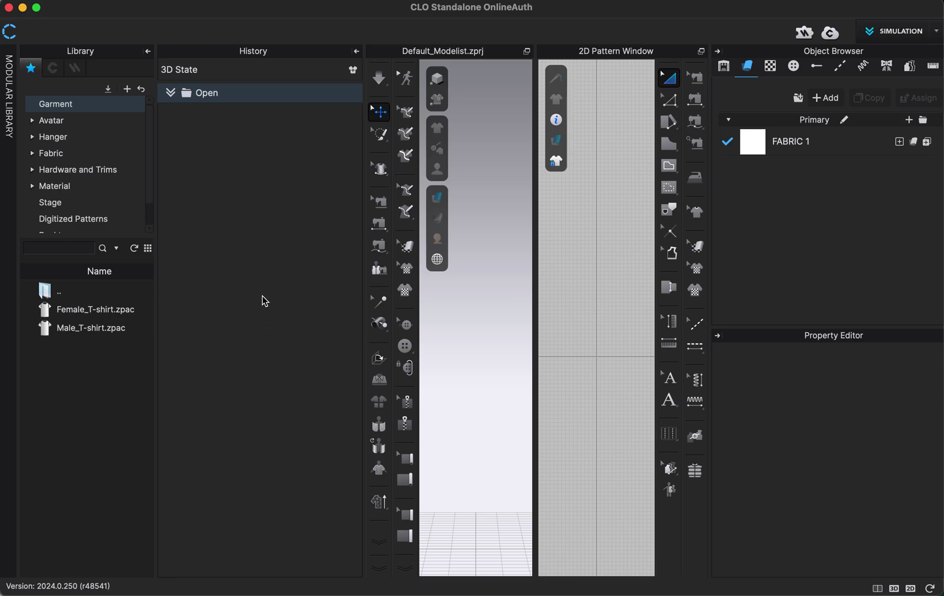
{"action": "left_click", "coordinate": [356, 53]}
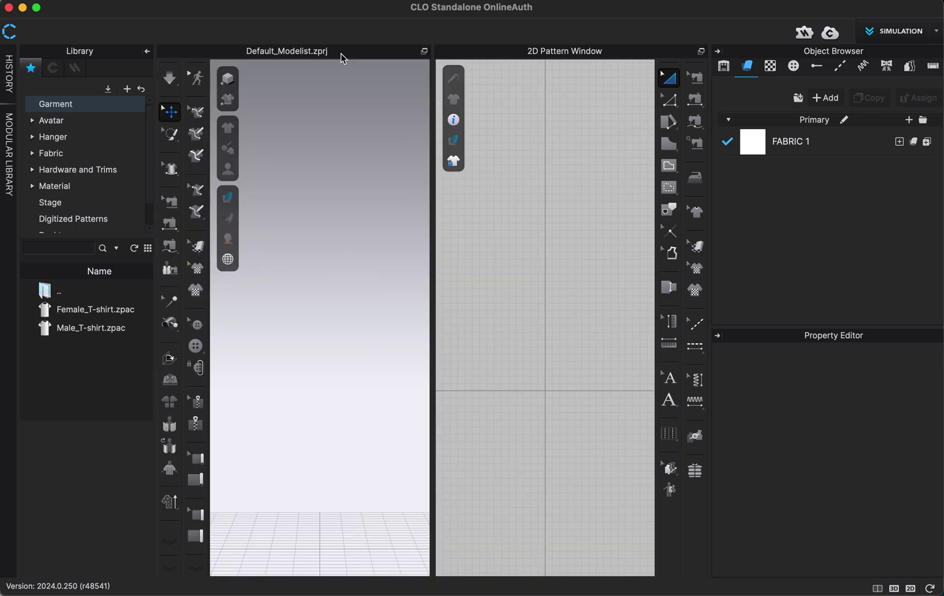
{"action": "left_click", "coordinate": [11, 73]}
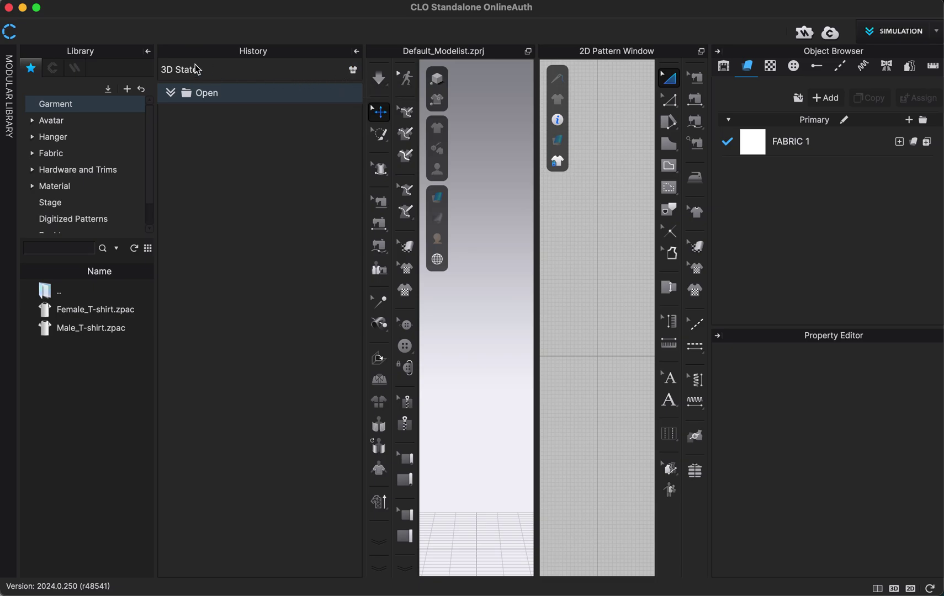
{"action": "left_click", "coordinate": [353, 70]}
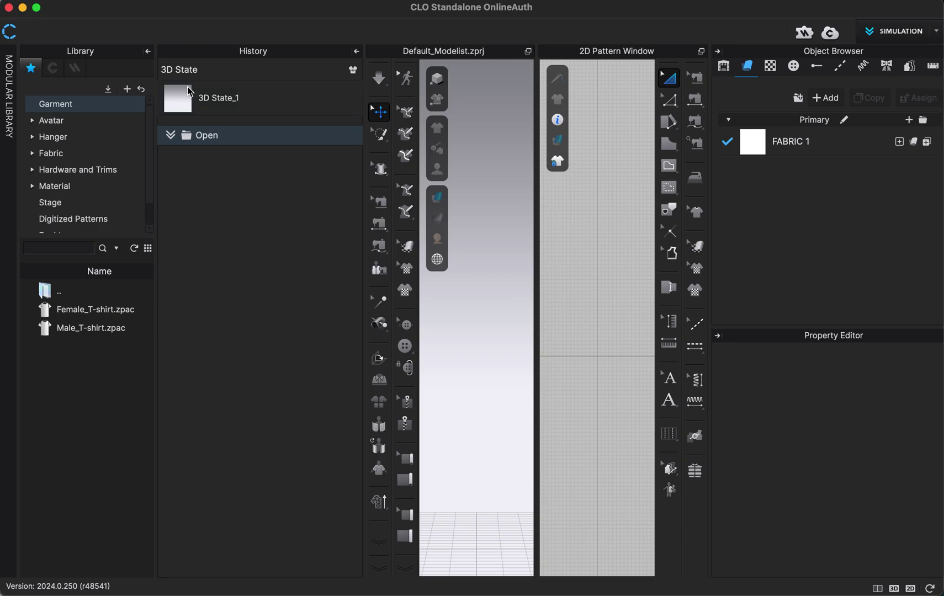
{"action": "left_click", "coordinate": [356, 51]}
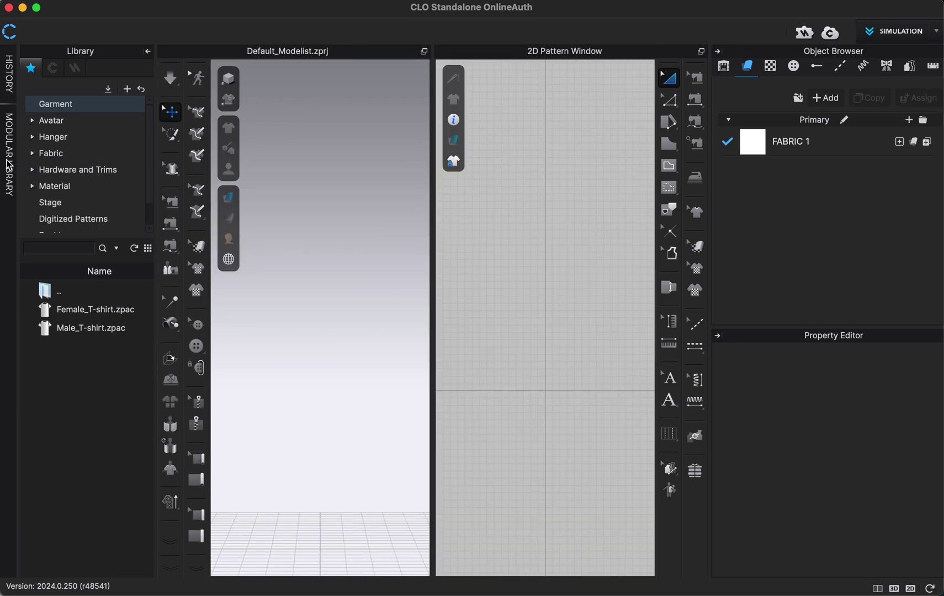
- View the Modular Library's Group, Category, Style and Block levels, and collapse it again
{"action": "left_click", "coordinate": [9, 164]}
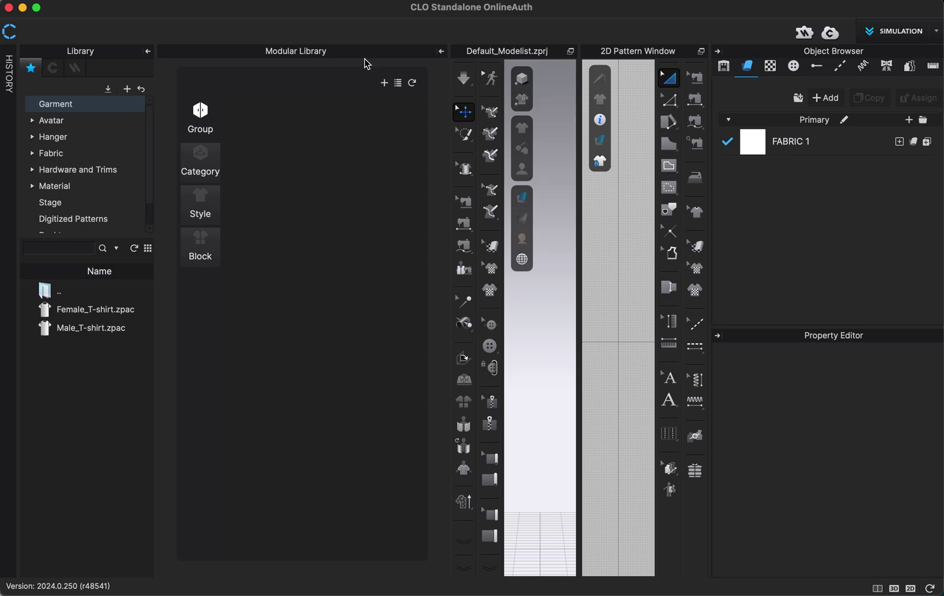
{"action": "left_click", "coordinate": [440, 52]}
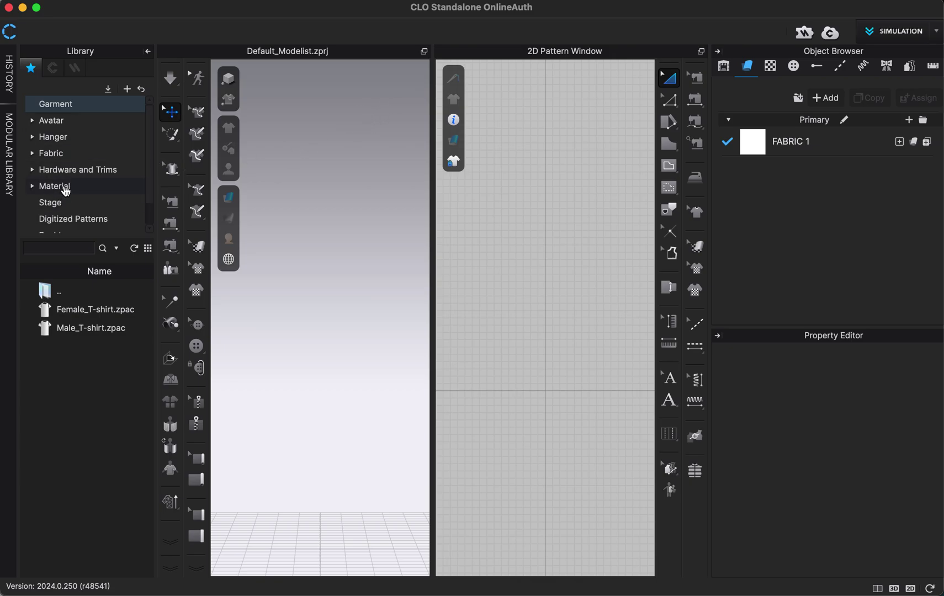
- Browse the files in the Library's Hanger and Fabric folders
{"action": "left_click", "coordinate": [66, 145]}
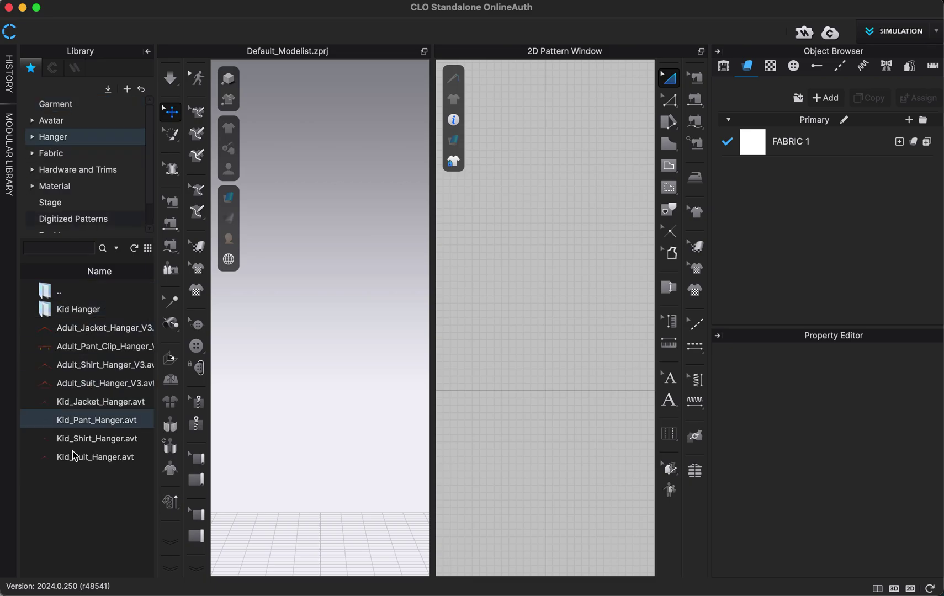
{"action": "mouse_move", "coordinate": [86, 349]}
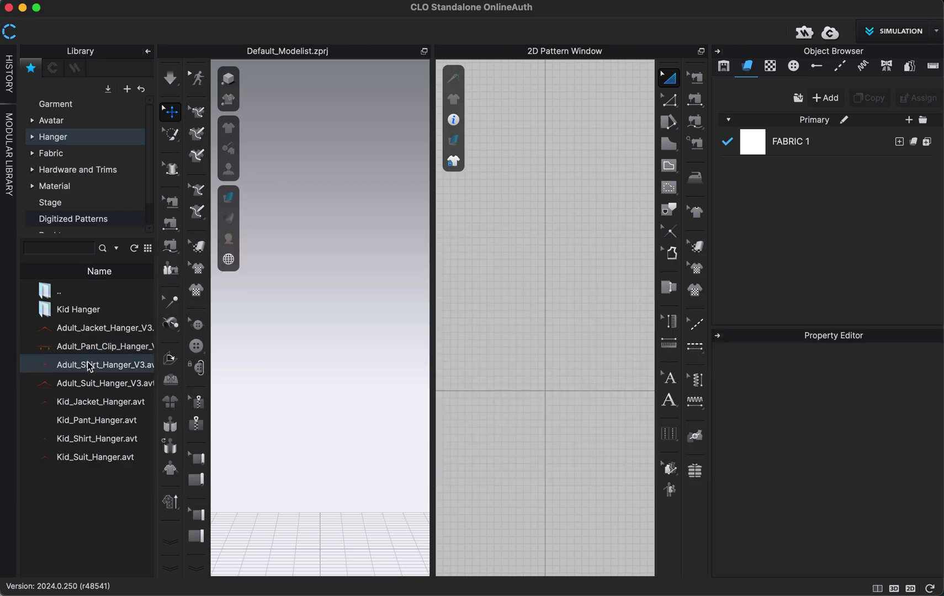
{"action": "mouse_move", "coordinate": [89, 370]}
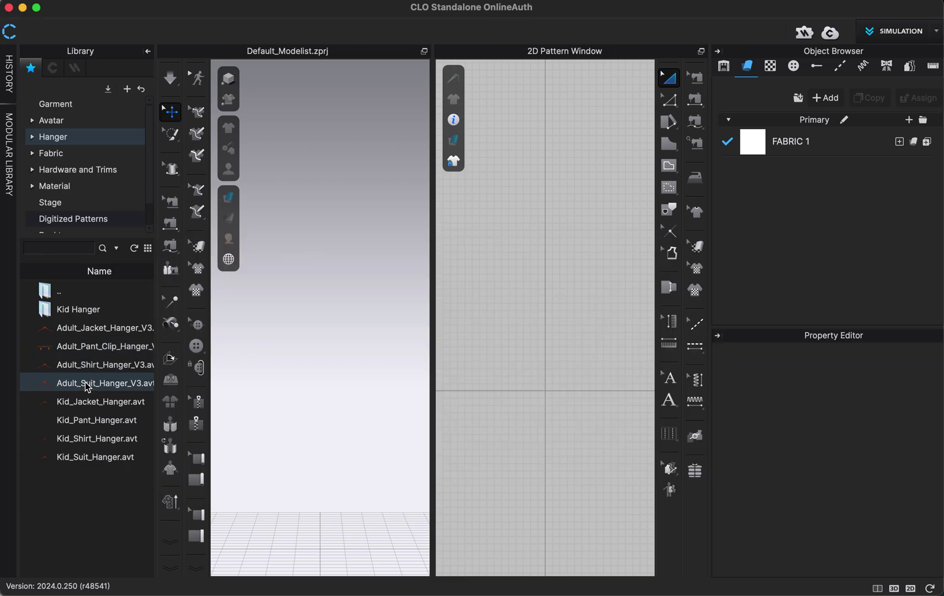
{"action": "mouse_move", "coordinate": [88, 390]}
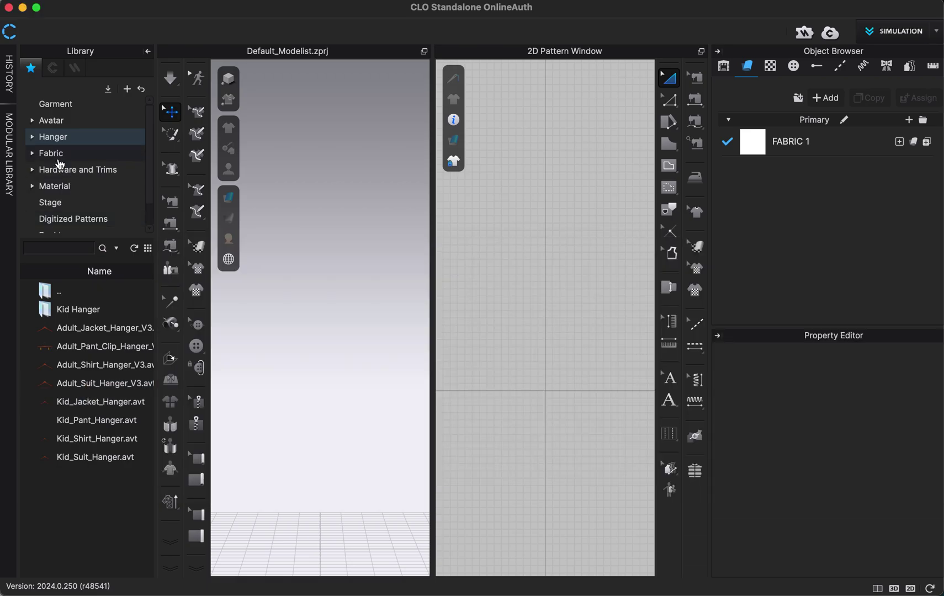
{"action": "left_click", "coordinate": [55, 153]}
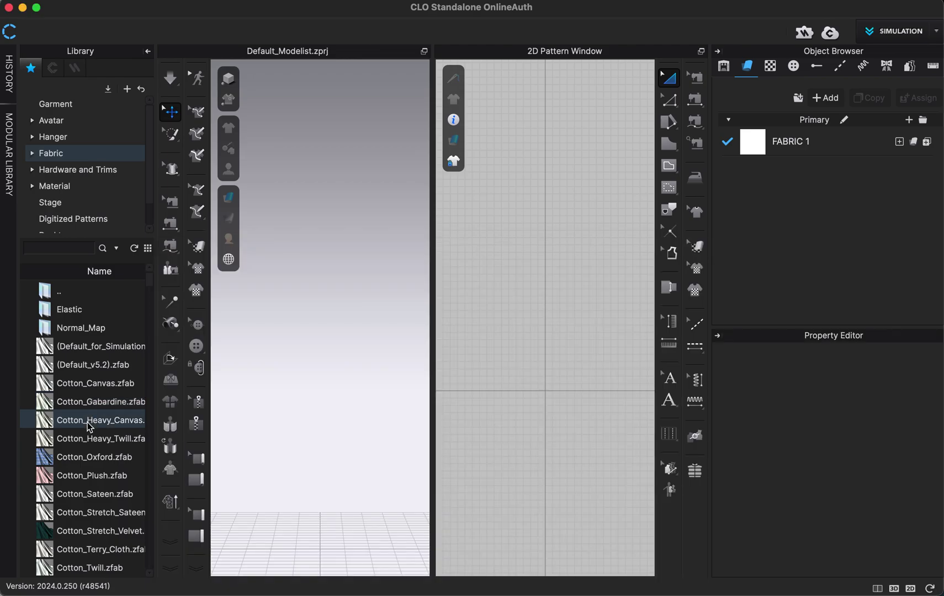
{"action": "mouse_move", "coordinate": [88, 430]}
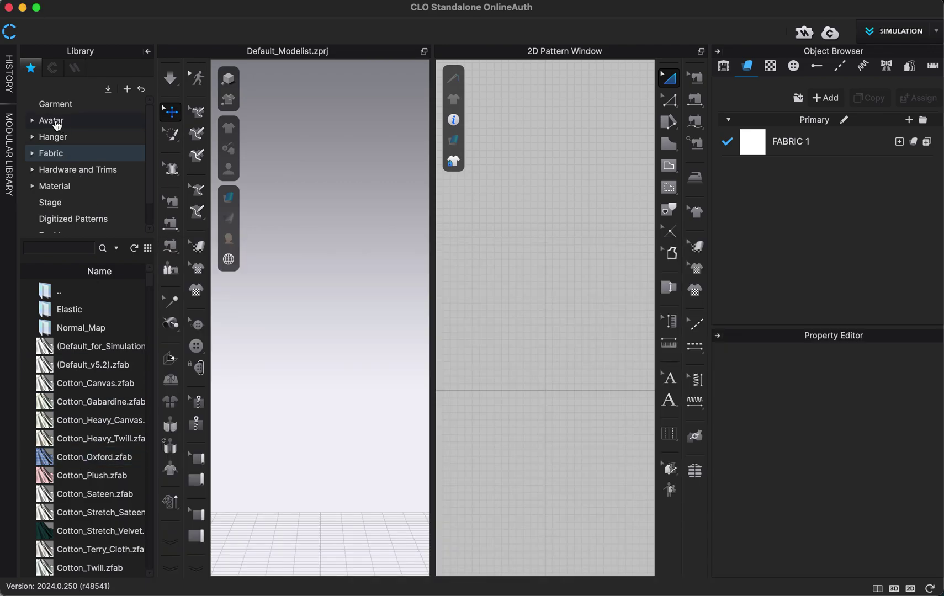
- Load the FV2_Feifei.avt avatar from the Library's Female_V2 avatar folder into the 3D scene
{"action": "left_click", "coordinate": [57, 125]}
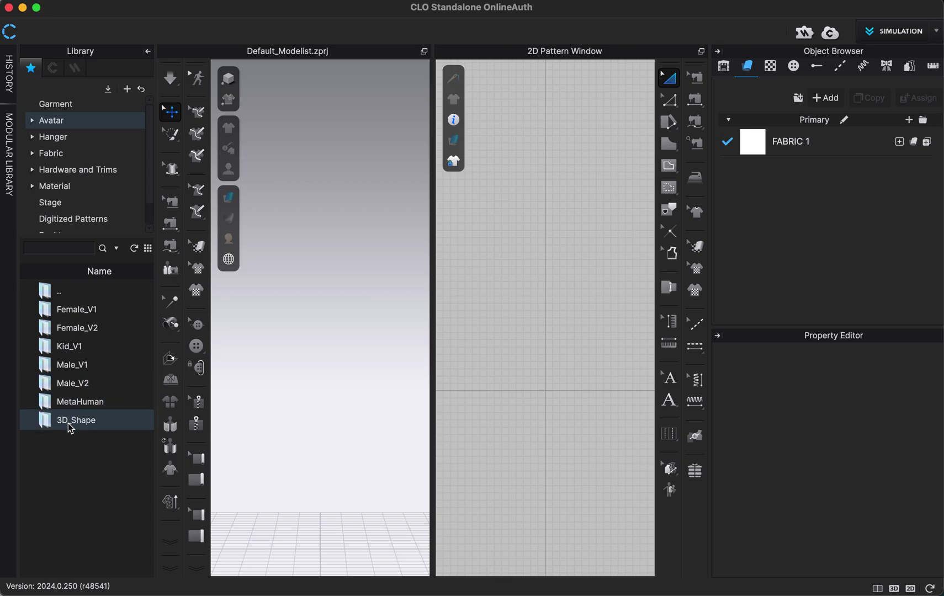
{"action": "double_click", "coordinate": [78, 329]}
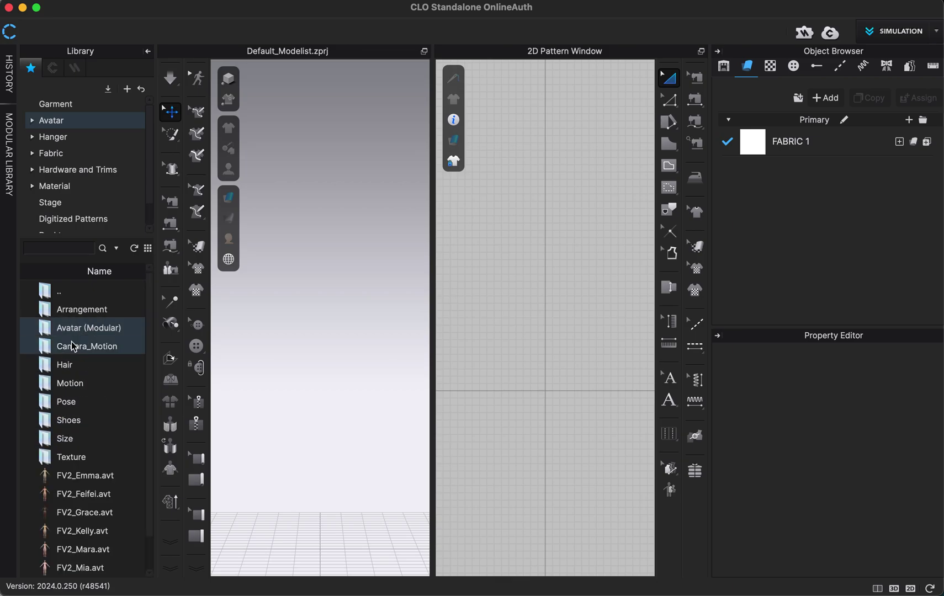
{"action": "mouse_move", "coordinate": [75, 563]}
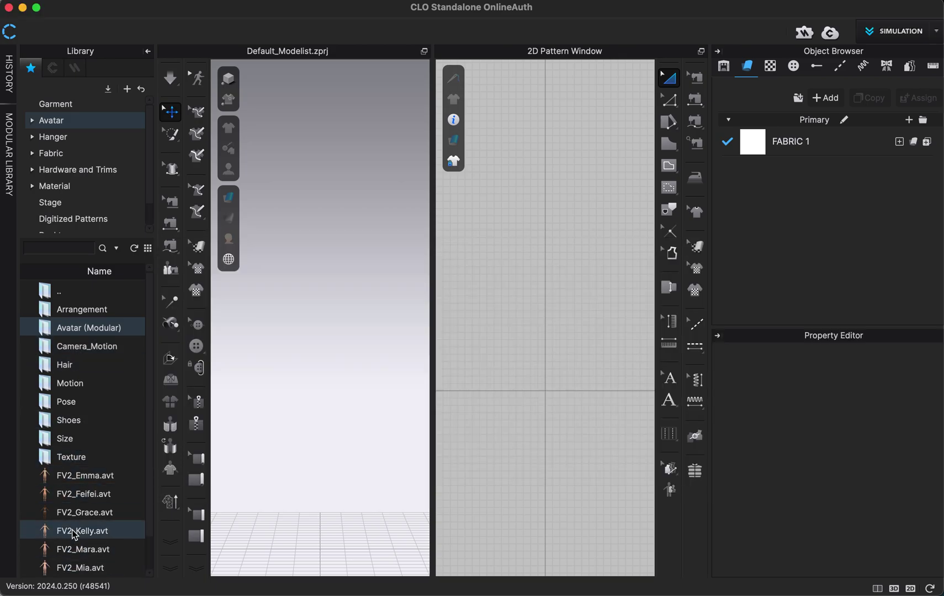
{"action": "mouse_move", "coordinate": [75, 532]}
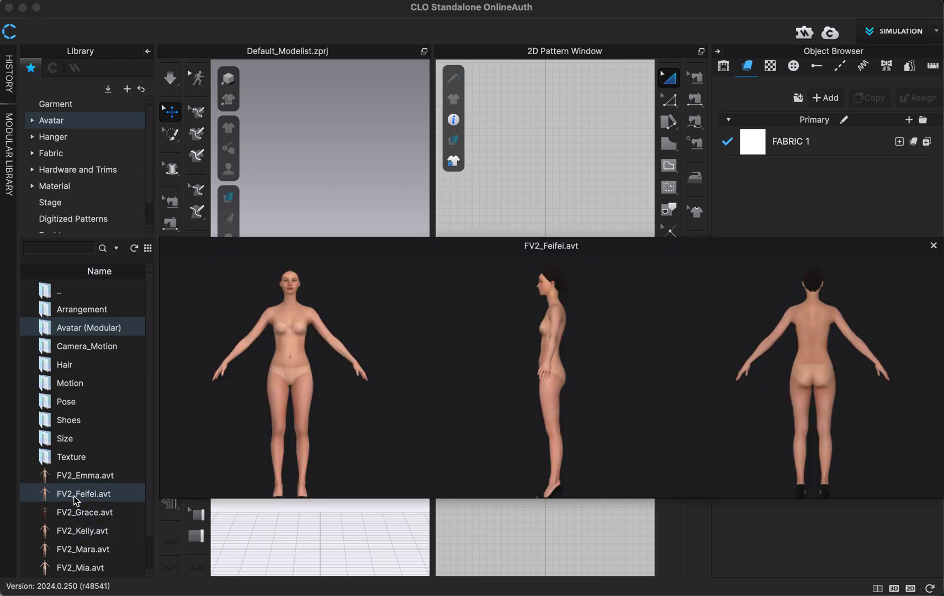
{"action": "double_click", "coordinate": [77, 500]}
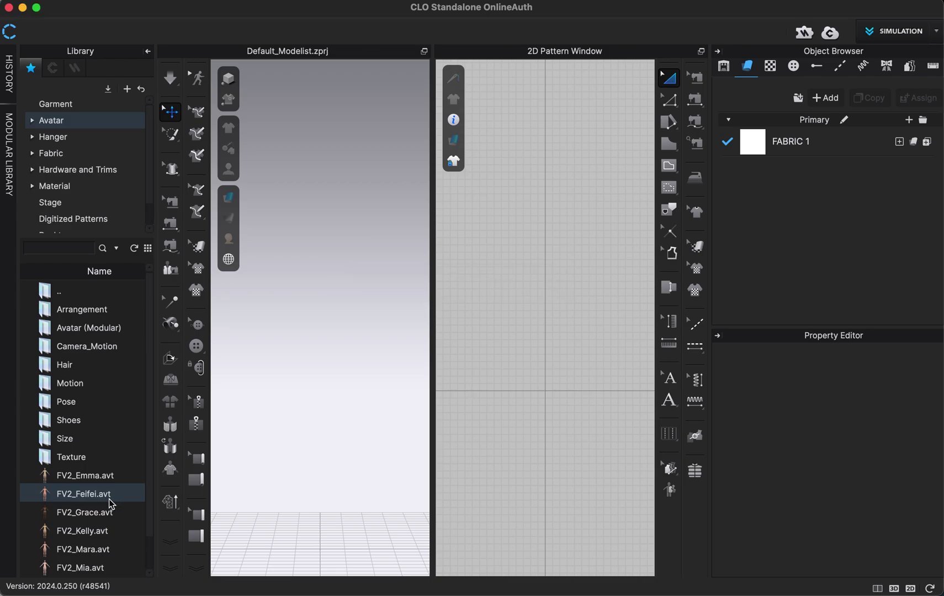
{"action": "mouse_move", "coordinate": [110, 504]}
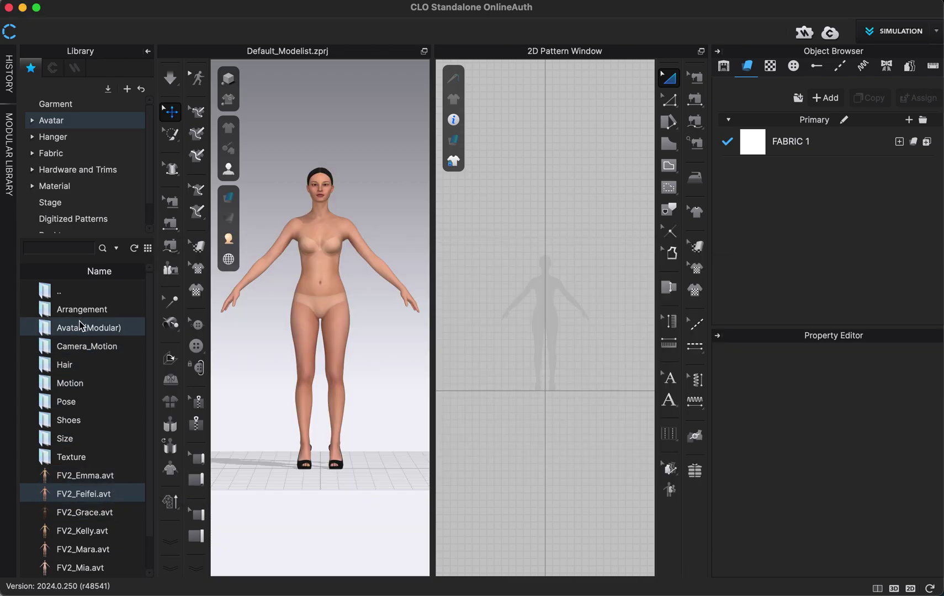
- Apply the FV2_Bun_A_BK.zacs hairstyle to the avatar and return to the main Avatar folder
{"action": "double_click", "coordinate": [68, 366]}
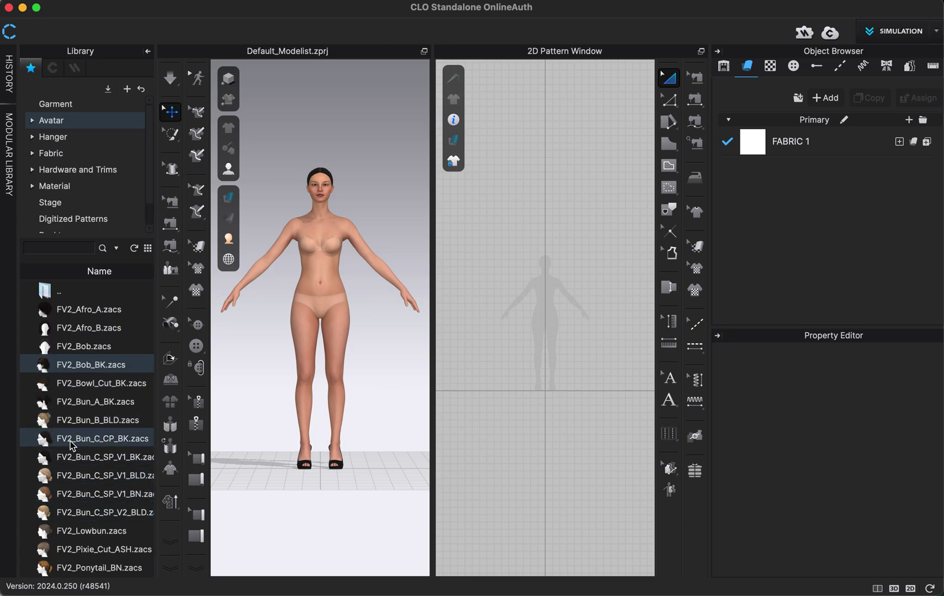
{"action": "double_click", "coordinate": [69, 406]}
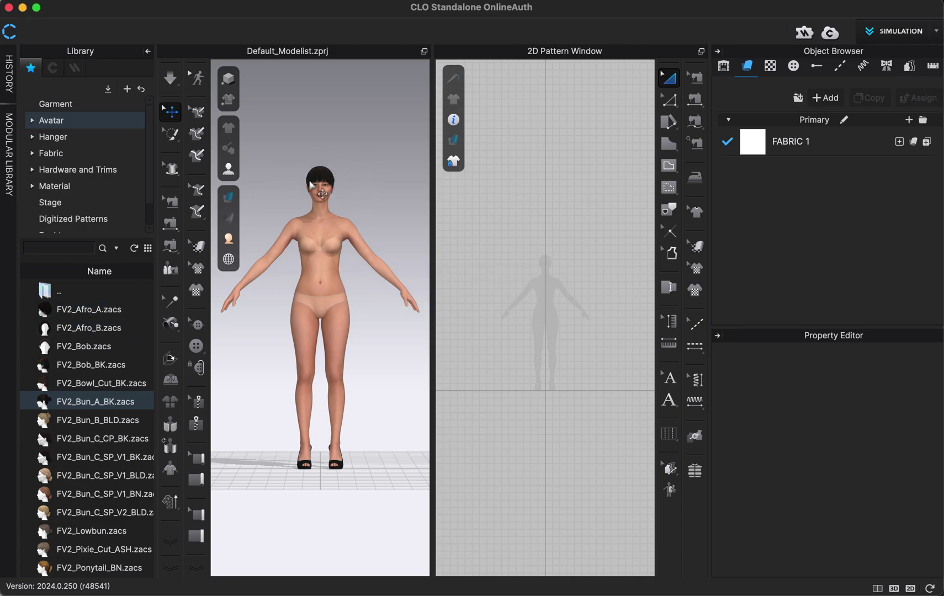
{"action": "double_click", "coordinate": [68, 290]}
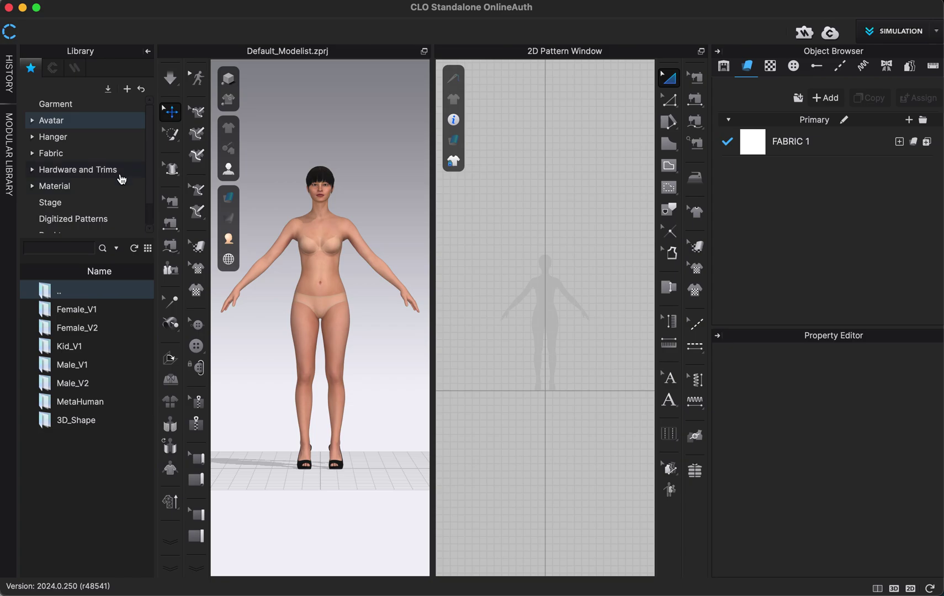
- Browse the hangers and the fabrics down to the fur and leather types, previewing V1_Cut_Sew_Knit_Sherpa_Fleece_Poly_300gsm.zfab
{"action": "left_click", "coordinate": [59, 142]}
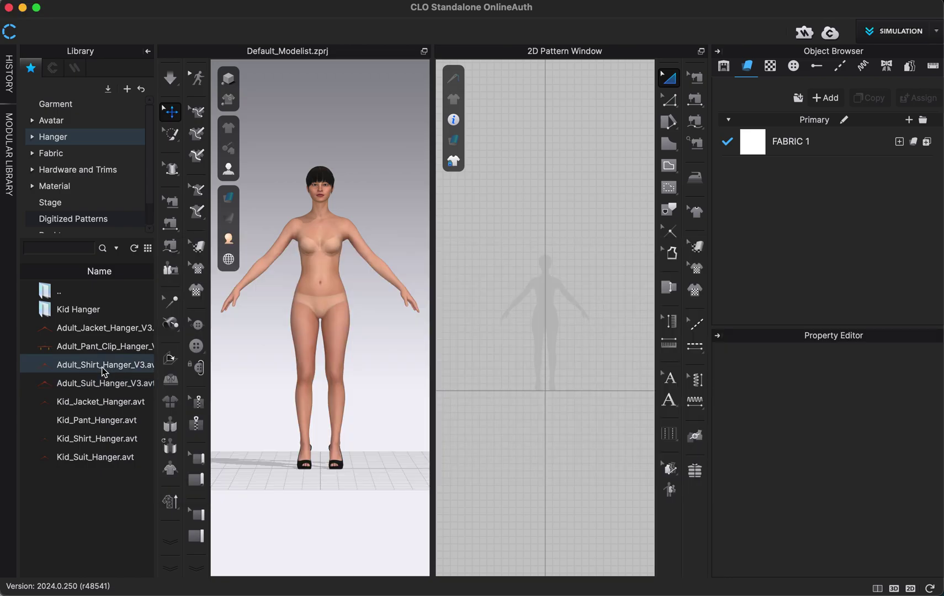
{"action": "mouse_move", "coordinate": [99, 364]}
{"action": "left_click", "coordinate": [66, 157]}
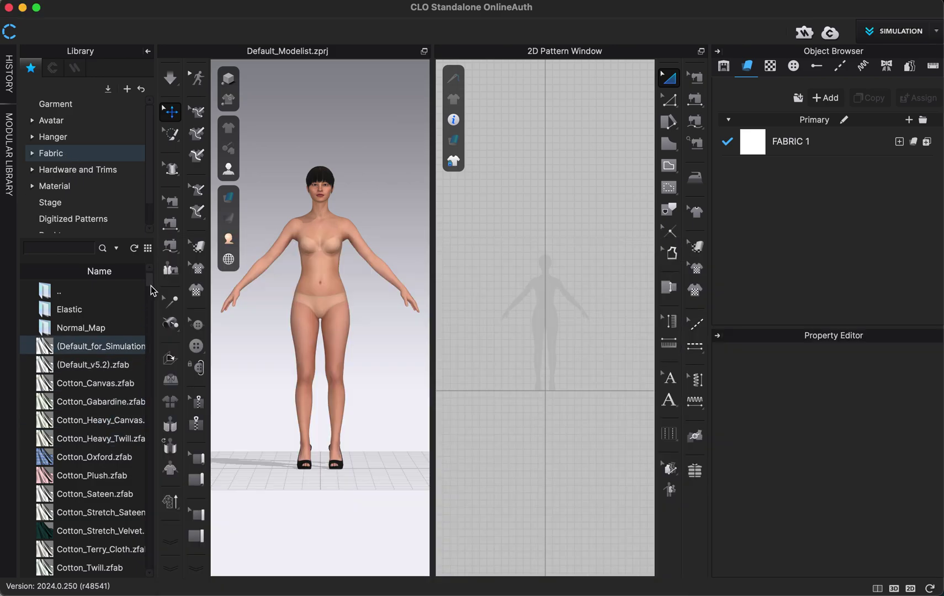
{"action": "left_click_drag", "start_coordinate": [150, 291], "coordinate": [152, 330]}
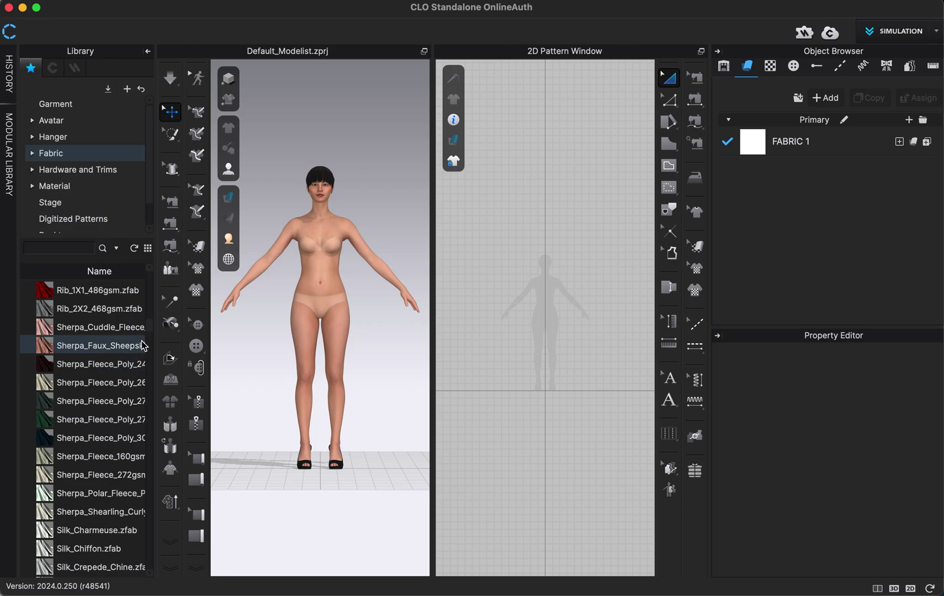
{"action": "scroll", "coordinate": [150, 354], "scroll_direction": "down", "scroll_amount": 15}
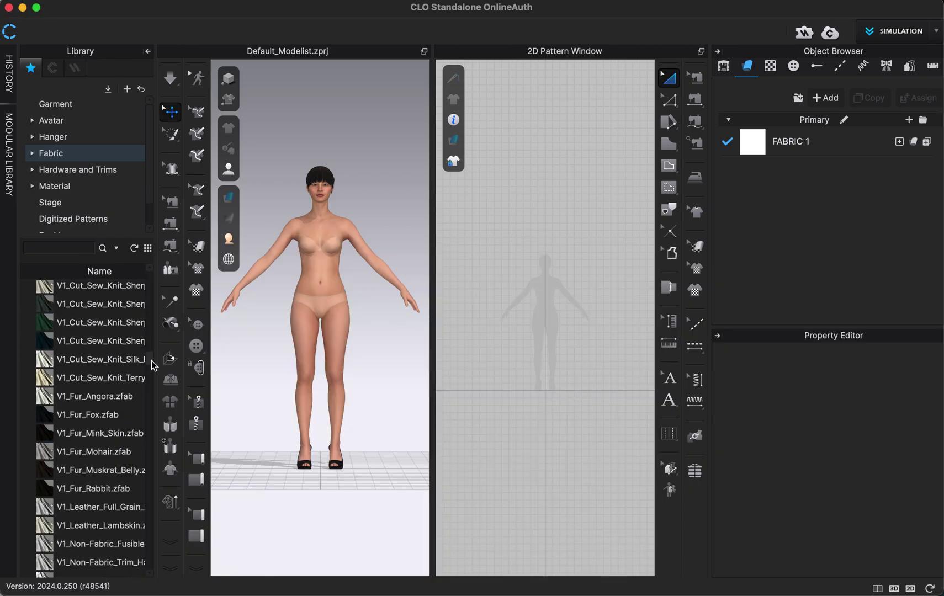
{"action": "mouse_move", "coordinate": [119, 413]}
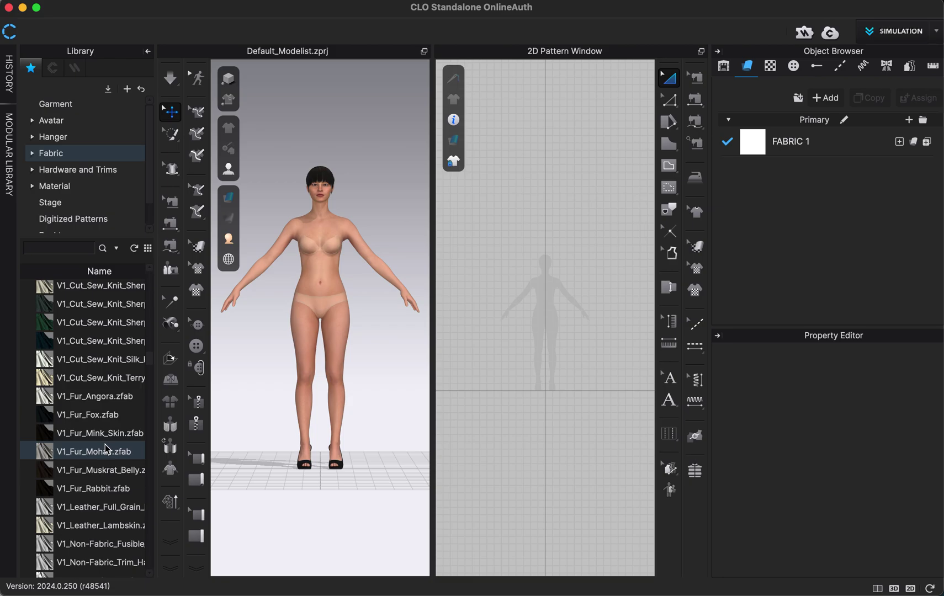
{"action": "mouse_move", "coordinate": [105, 449]}
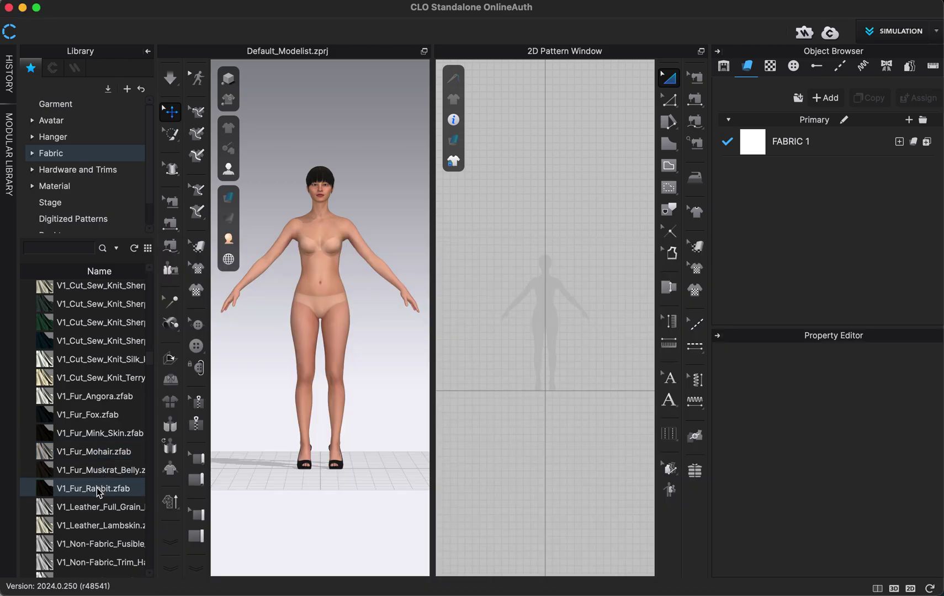
{"action": "mouse_move", "coordinate": [97, 491]}
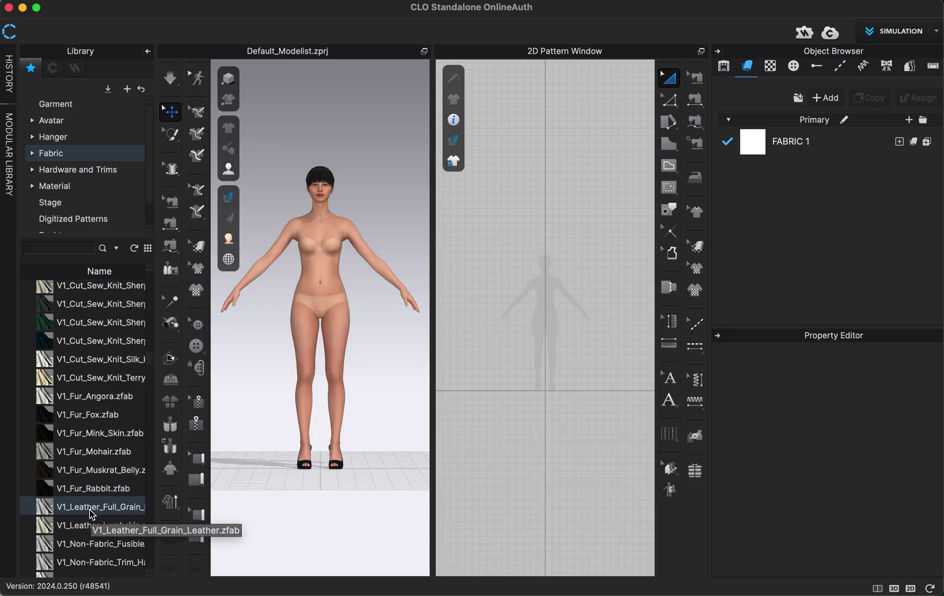
{"action": "mouse_move", "coordinate": [109, 343]}
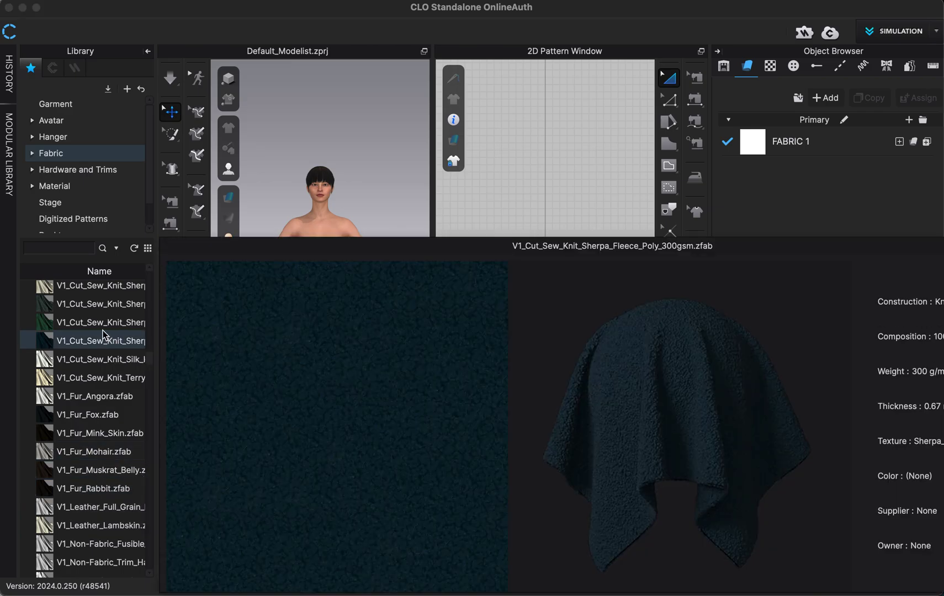
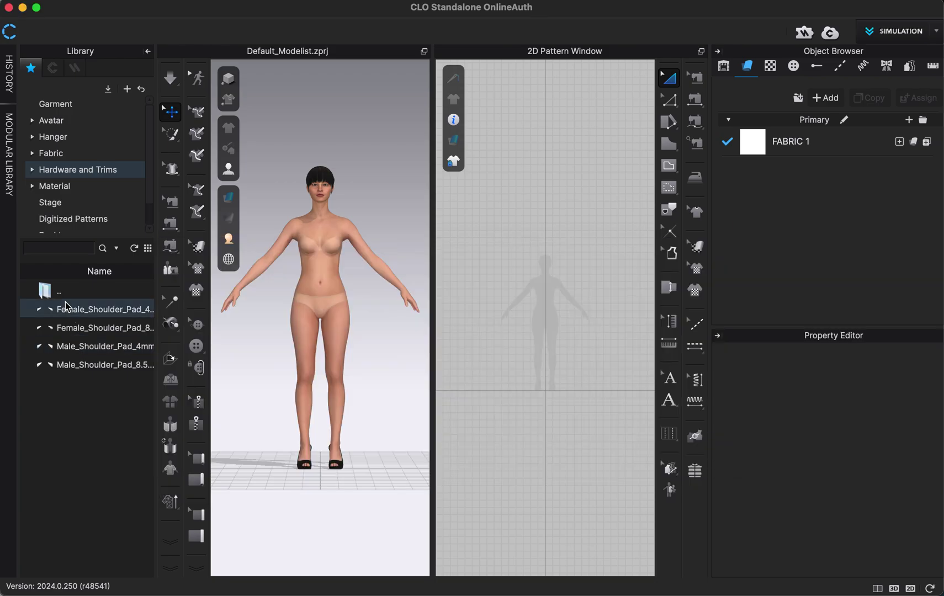
- Go back to the Hardware and Trims categories and open the Zipper folder
{"action": "double_click", "coordinate": [70, 296]}
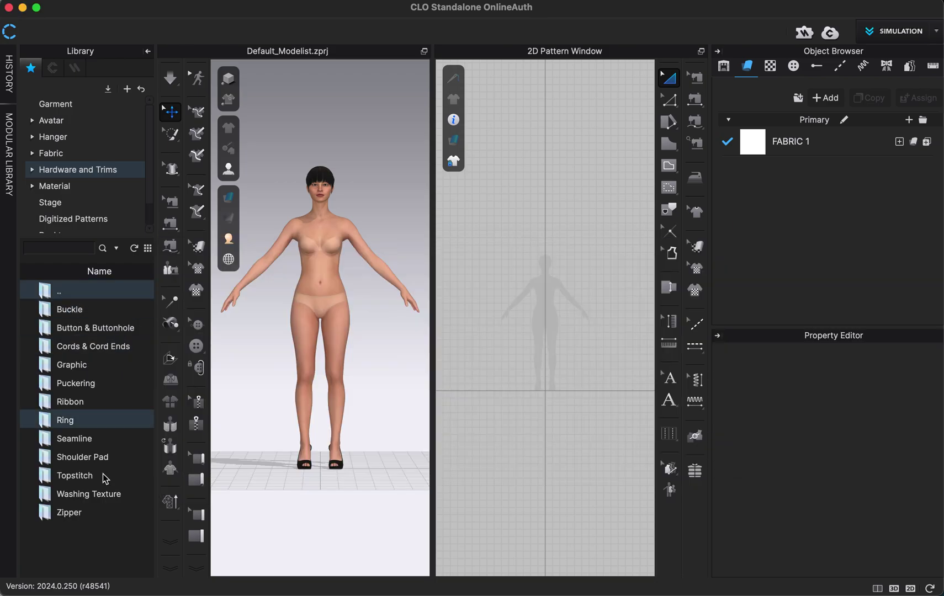
{"action": "double_click", "coordinate": [92, 515]}
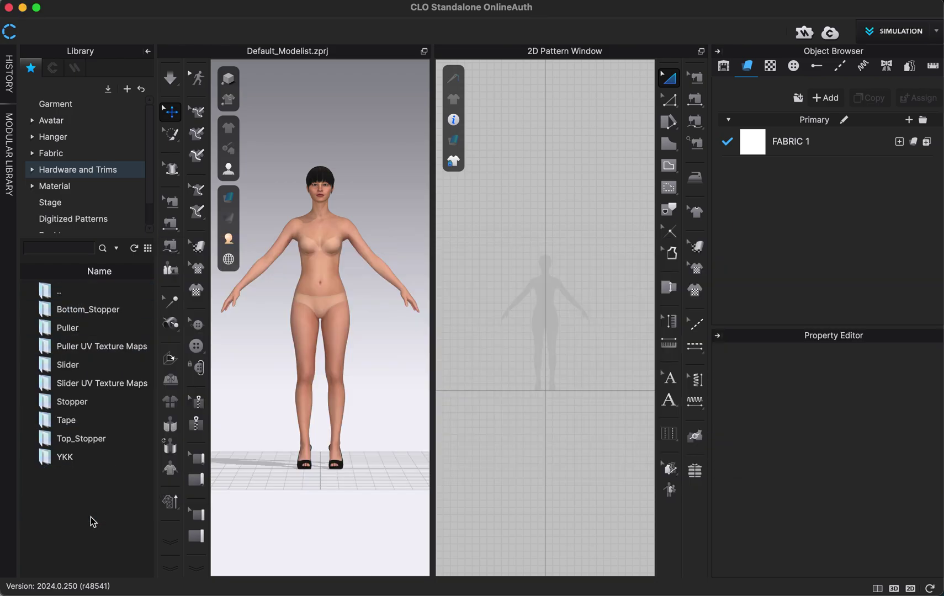
- Look inside the YKK zipper folder and return to the Hardware and Trims categories
{"action": "double_click", "coordinate": [77, 461]}
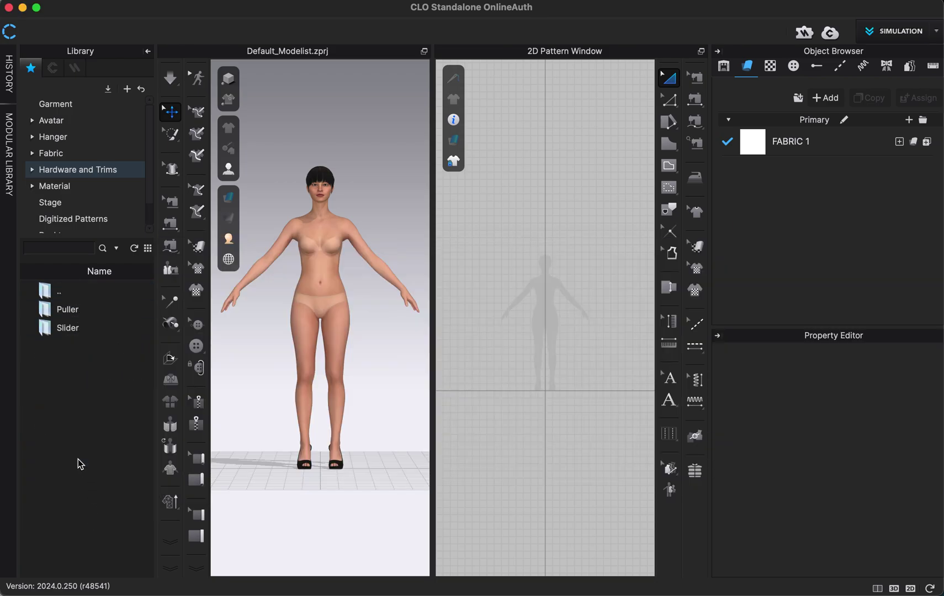
{"action": "double_click", "coordinate": [65, 297]}
{"action": "double_click", "coordinate": [65, 297]}
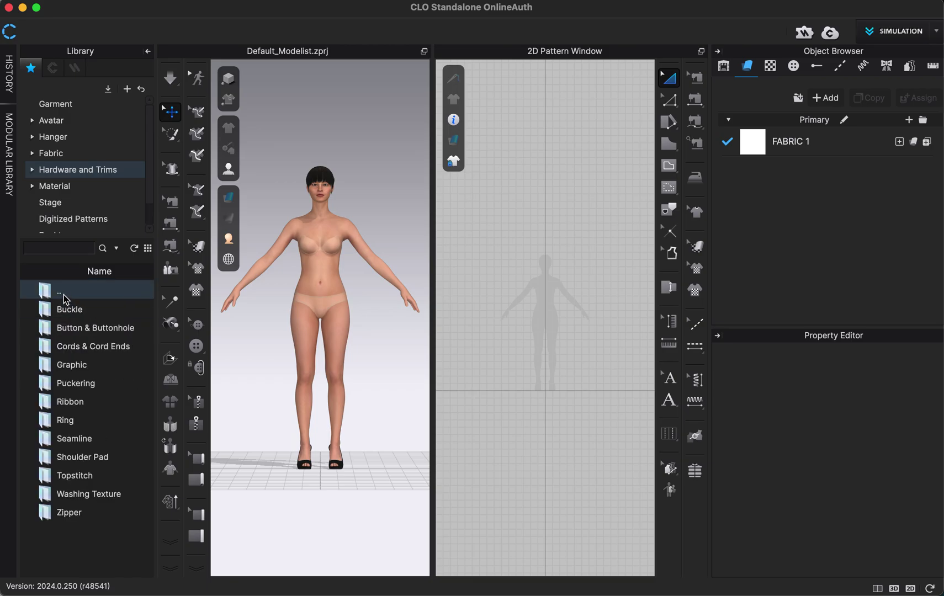
- Browse the Library's Material, Stage and Digitized Patterns folders
{"action": "left_click", "coordinate": [70, 189]}
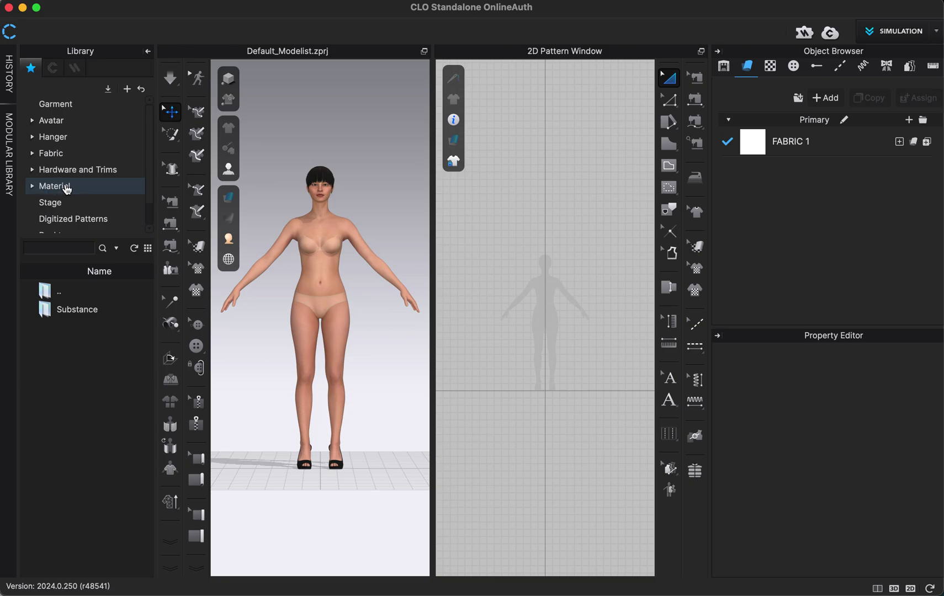
{"action": "left_click_drag", "start_coordinate": [148, 185], "coordinate": [142, 205]}
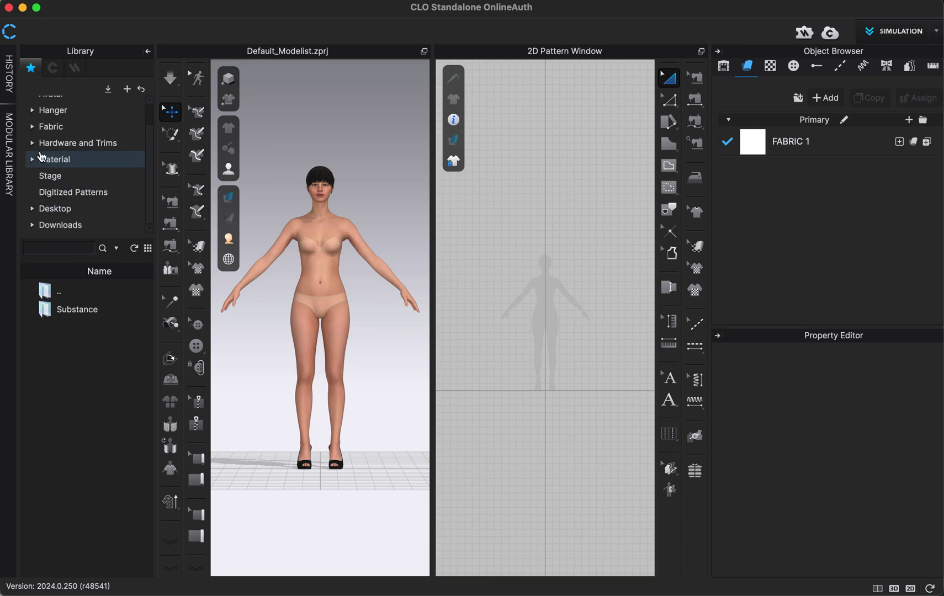
{"action": "left_click", "coordinate": [58, 179]}
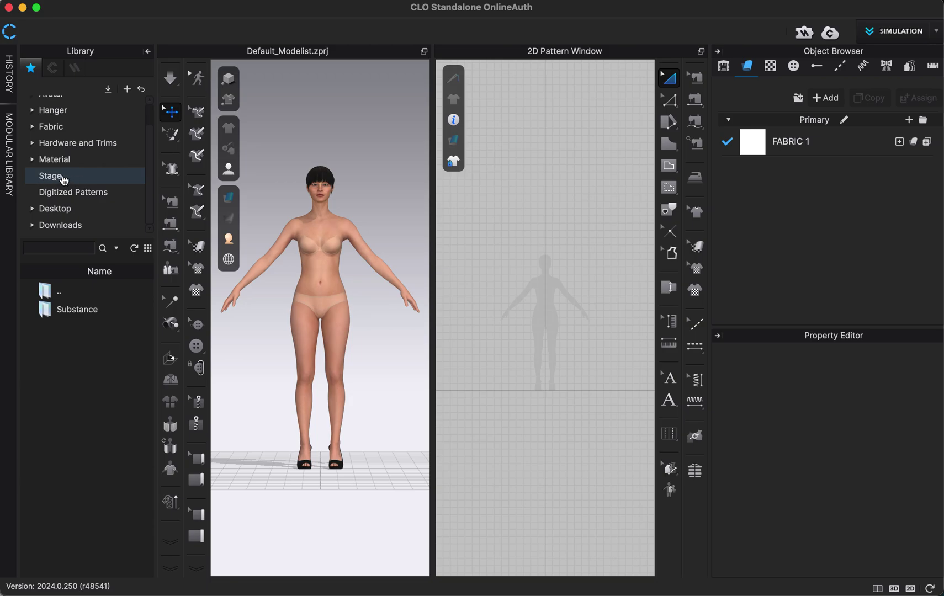
{"action": "left_click", "coordinate": [65, 178]}
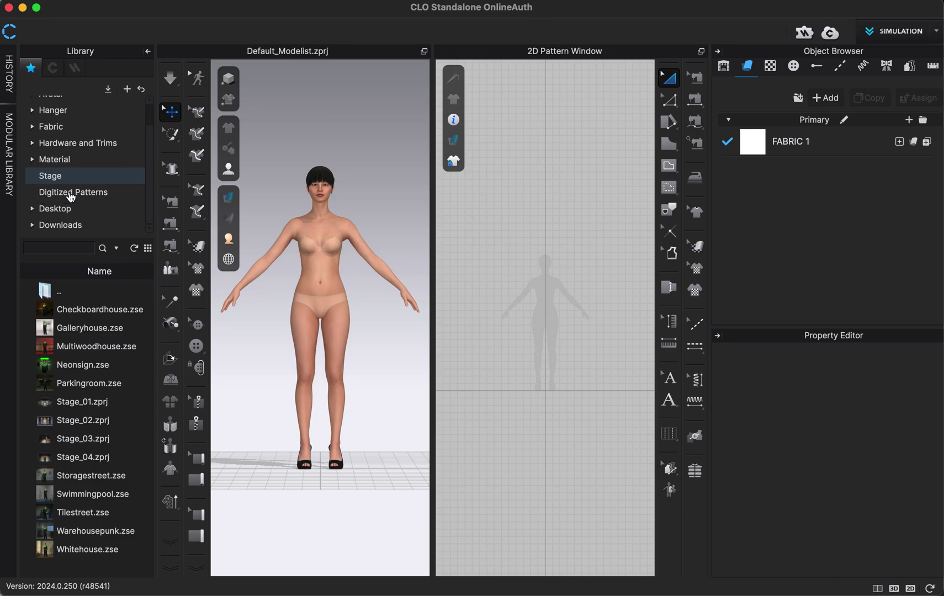
{"action": "key", "text": "Return"}
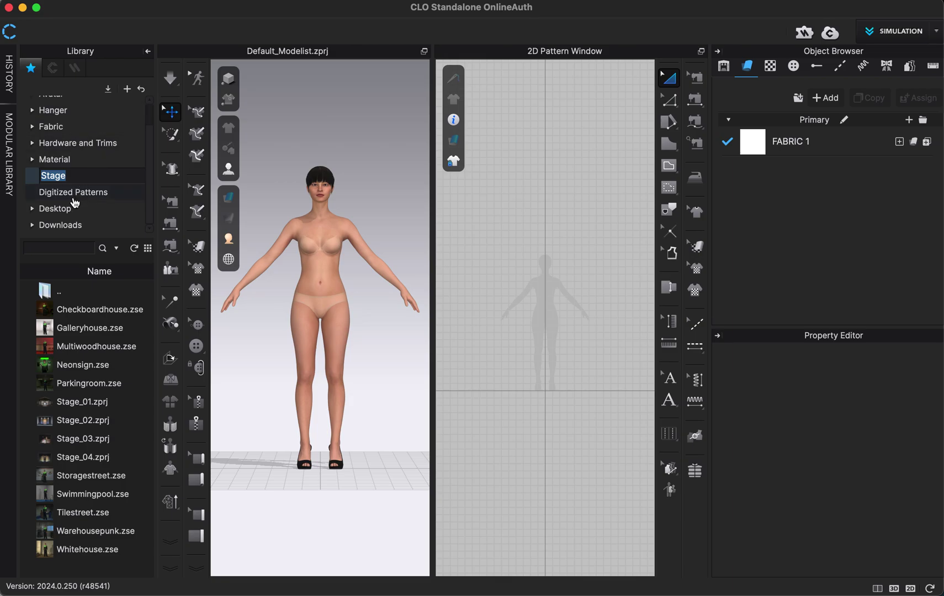
{"action": "left_click", "coordinate": [74, 197]}
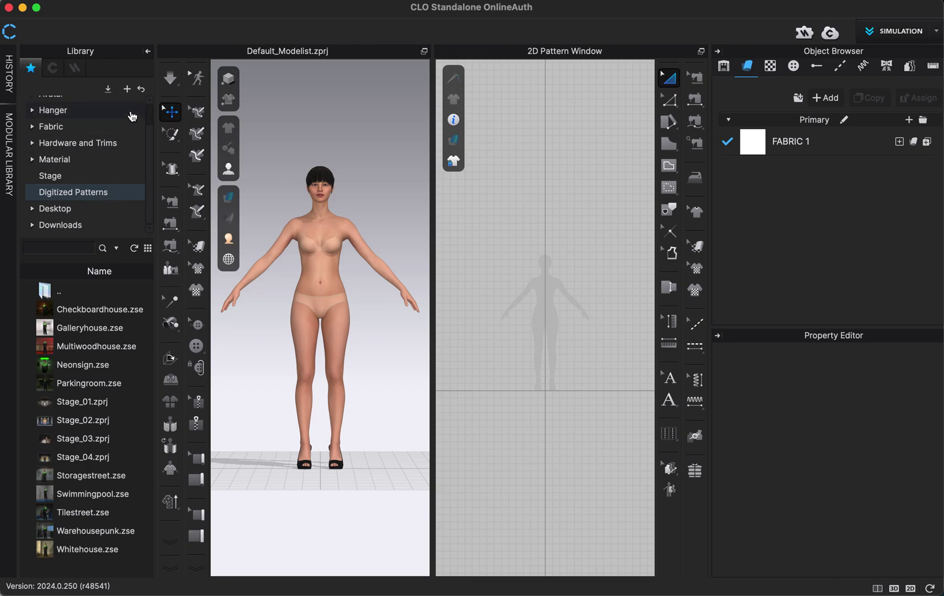
{"action": "left_click", "coordinate": [127, 90]}
- Collapse the Library panel and widen the 3D window relative to the 2D Pattern Window
{"action": "left_click", "coordinate": [74, 54]}
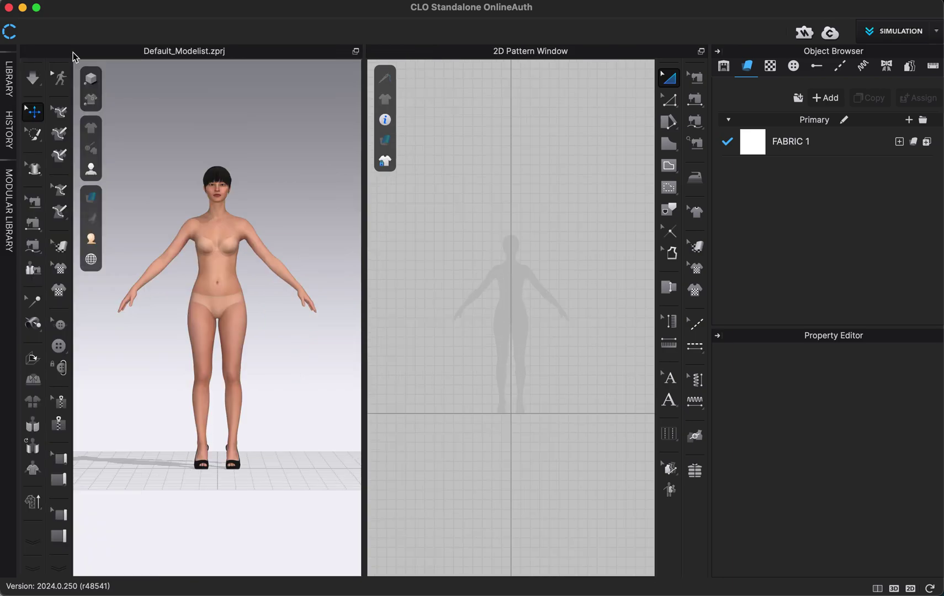
{"action": "left_click", "coordinate": [73, 53]}
{"action": "left_click", "coordinate": [33, 201]}
{"action": "left_click_drag", "start_coordinate": [365, 291], "coordinate": [478, 276]}
{"action": "left_click_drag", "start_coordinate": [404, 292], "coordinate": [349, 290]}
{"action": "left_click_drag", "start_coordinate": [456, 288], "coordinate": [390, 297]}
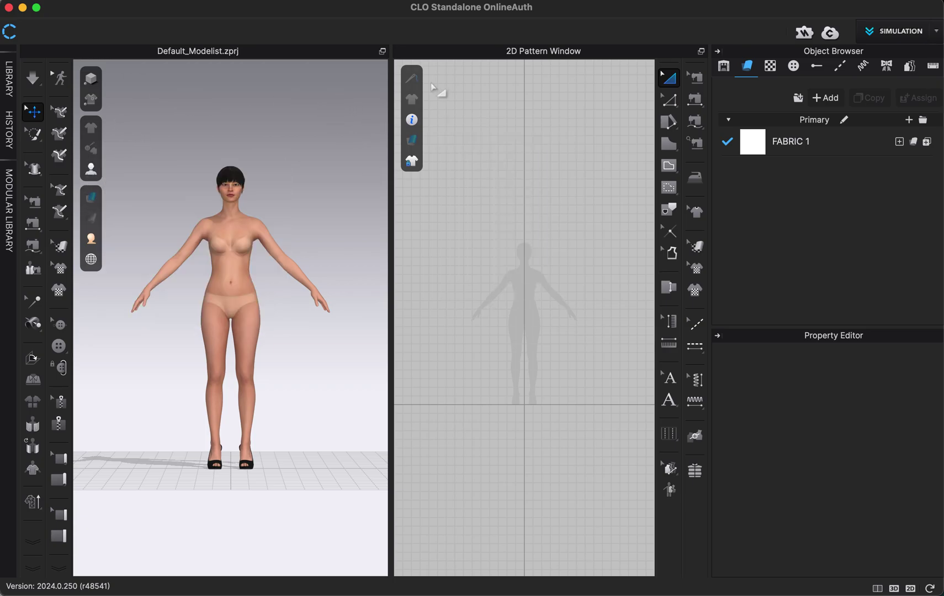
- Look through the Object Browser's graphic, button, buttonhole, topstitch and puckering lists and return to the fabric list
{"action": "mouse_move", "coordinate": [412, 120]}
{"action": "left_click", "coordinate": [771, 67]}
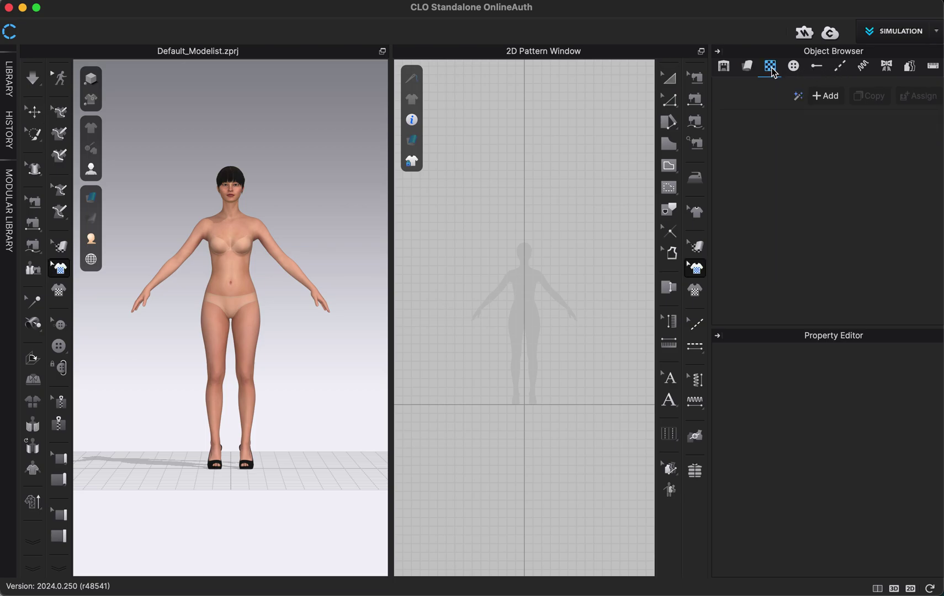
{"action": "left_click", "coordinate": [793, 67]}
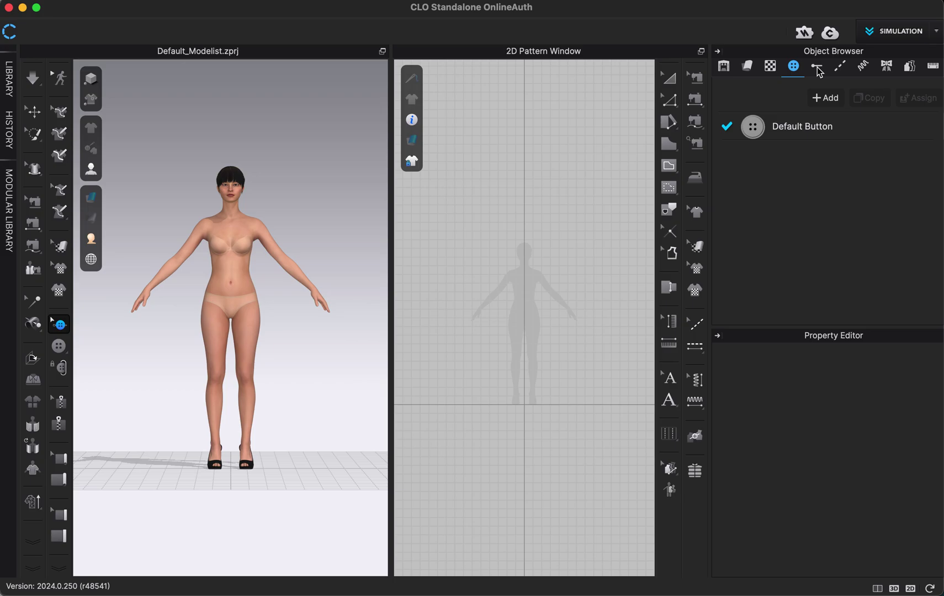
{"action": "left_click", "coordinate": [818, 69]}
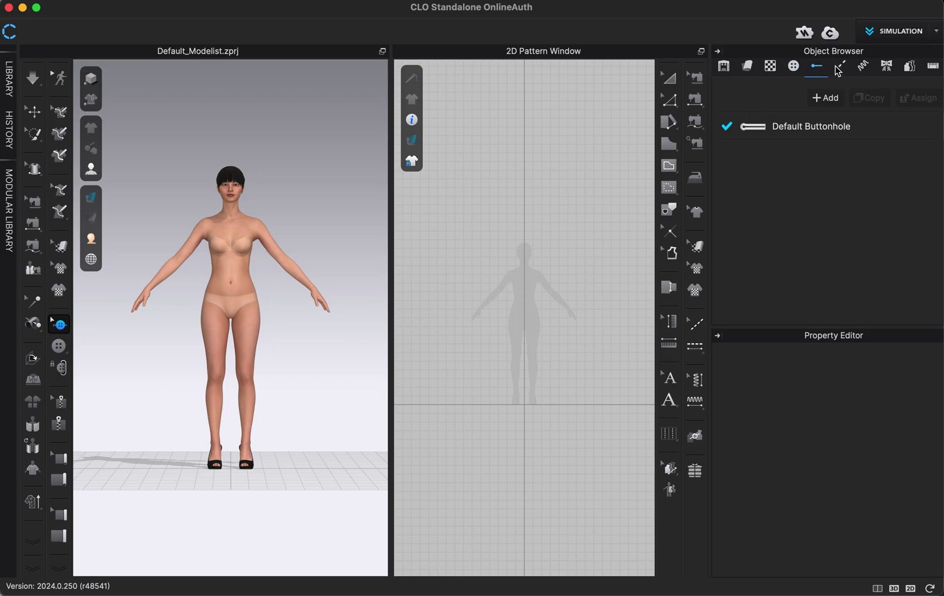
{"action": "left_click", "coordinate": [838, 70]}
{"action": "left_click", "coordinate": [864, 69]}
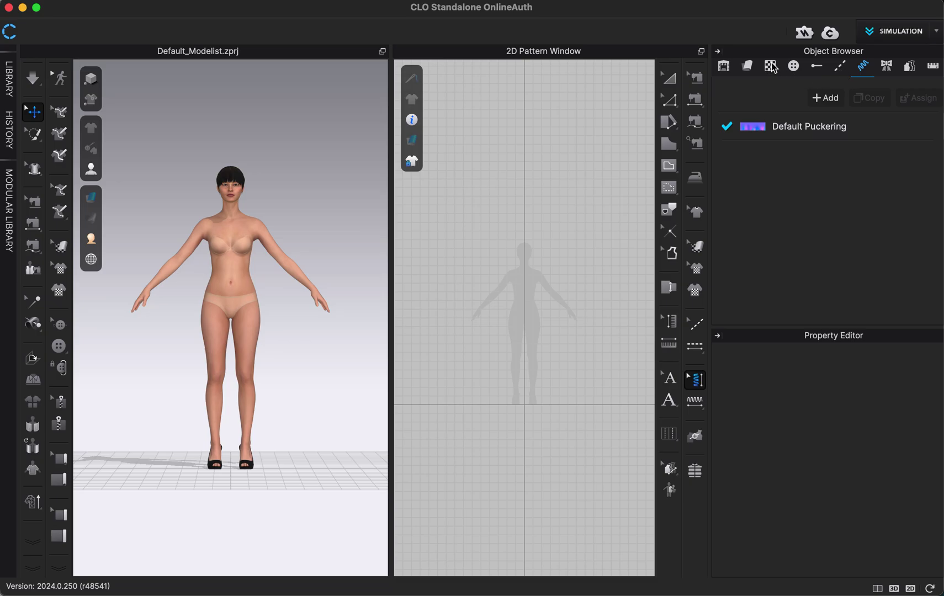
{"action": "left_click", "coordinate": [751, 74]}
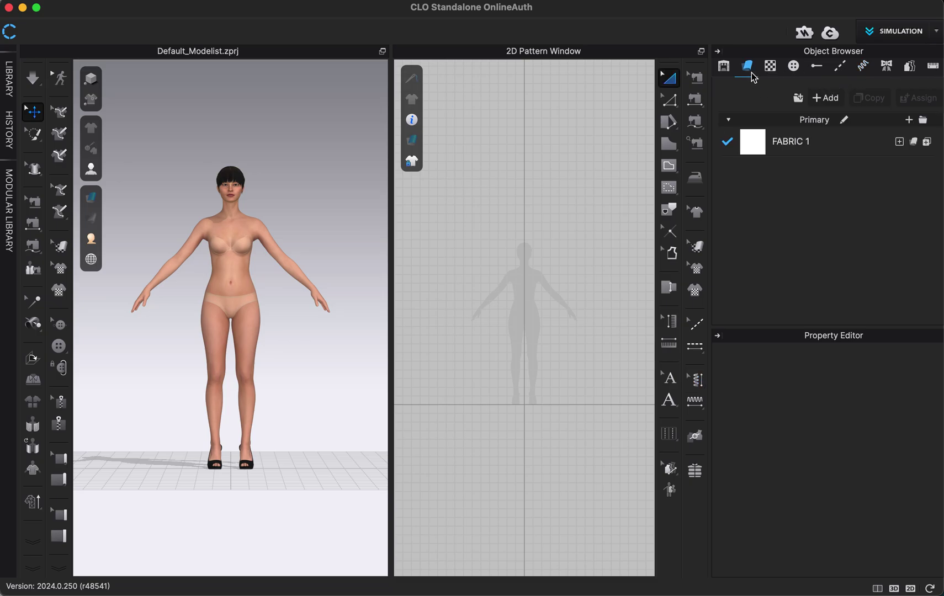
- Select FABRIC 1 and examine its information and material settings in the Property Editor
{"action": "left_click", "coordinate": [831, 148]}
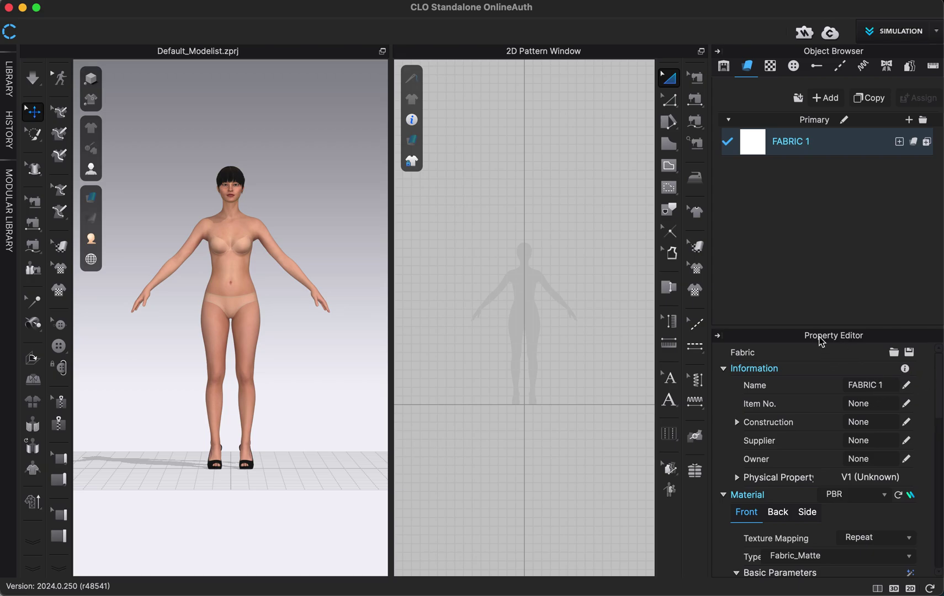
{"action": "left_click_drag", "start_coordinate": [937, 366], "coordinate": [924, 480]}
{"action": "scroll", "coordinate": [917, 497], "scroll_direction": "down", "scroll_amount": 5}
{"action": "scroll", "coordinate": [905, 486], "scroll_direction": "up", "scroll_amount": 10}
{"action": "scroll", "coordinate": [907, 385], "scroll_direction": "up", "scroll_amount": 3}
- Select the avatar's head in the 3D window and examine the avatar's surface and material properties
{"action": "left_click", "coordinate": [232, 195]}
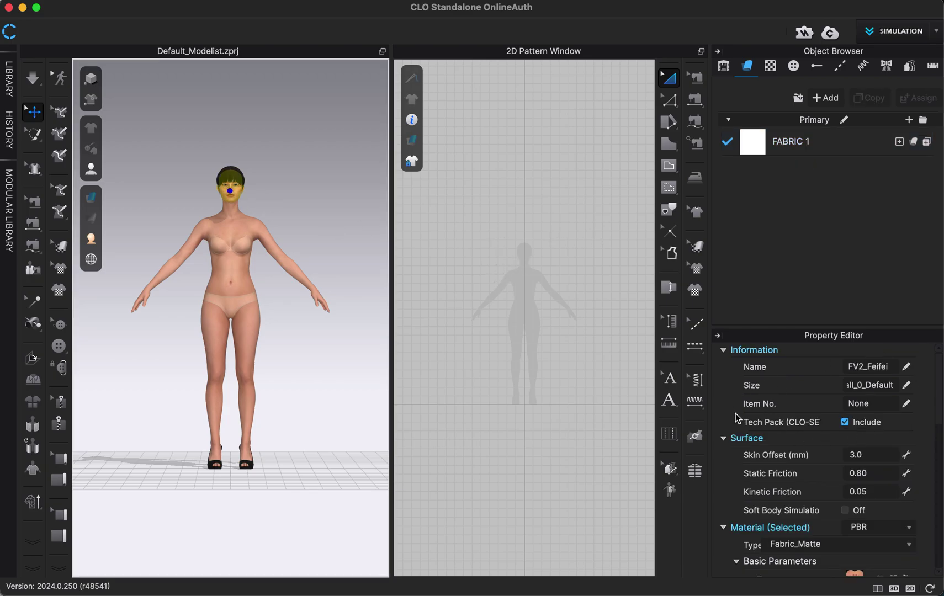
{"action": "scroll", "coordinate": [938, 381], "scroll_direction": "down", "scroll_amount": 10}
{"action": "scroll", "coordinate": [930, 429], "scroll_direction": "up", "scroll_amount": 8}
{"action": "scroll", "coordinate": [918, 379], "scroll_direction": "up", "scroll_amount": 2}
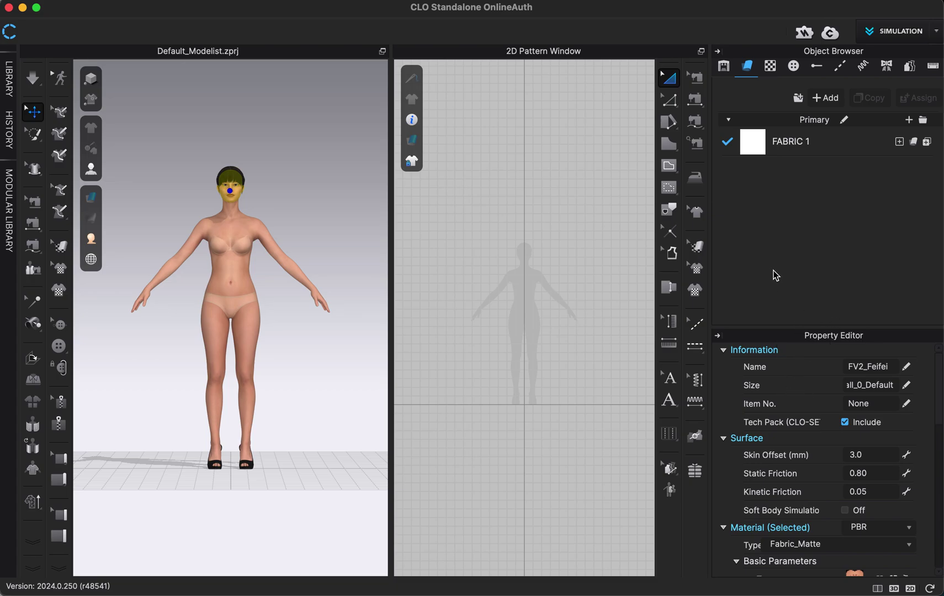
- Deselect the avatar, collapse the Object Browser and Property Editor, and widen the 3D window slightly
{"action": "mouse_move", "coordinate": [710, 235]}
{"action": "left_mouse_down"}
{"action": "mouse_move", "coordinate": [632, 248]}
{"action": "mouse_move", "coordinate": [727, 240]}
{"action": "mouse_move", "coordinate": [692, 245]}
{"action": "mouse_move", "coordinate": [719, 240]}
{"action": "left_mouse_up"}
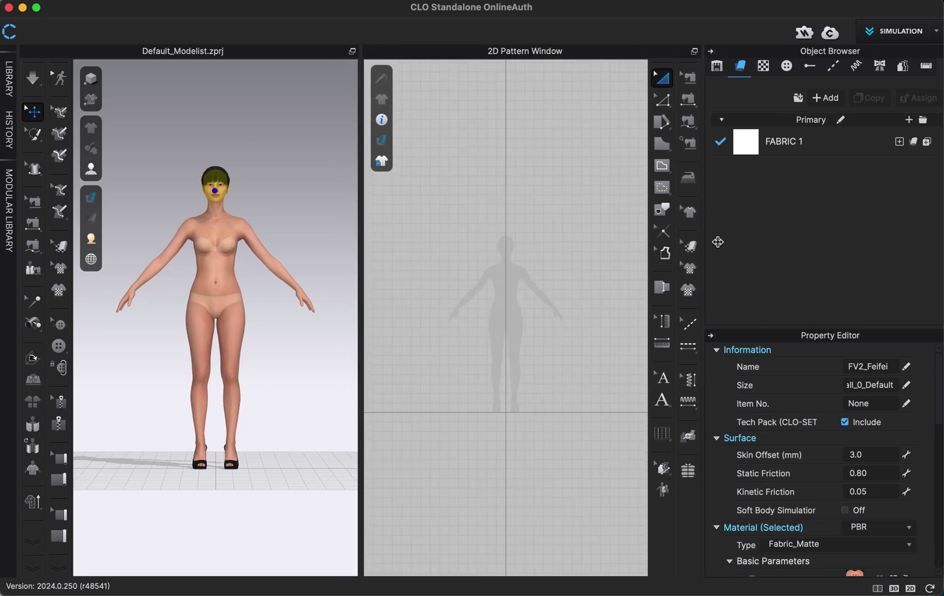
{"action": "left_click", "coordinate": [639, 214]}
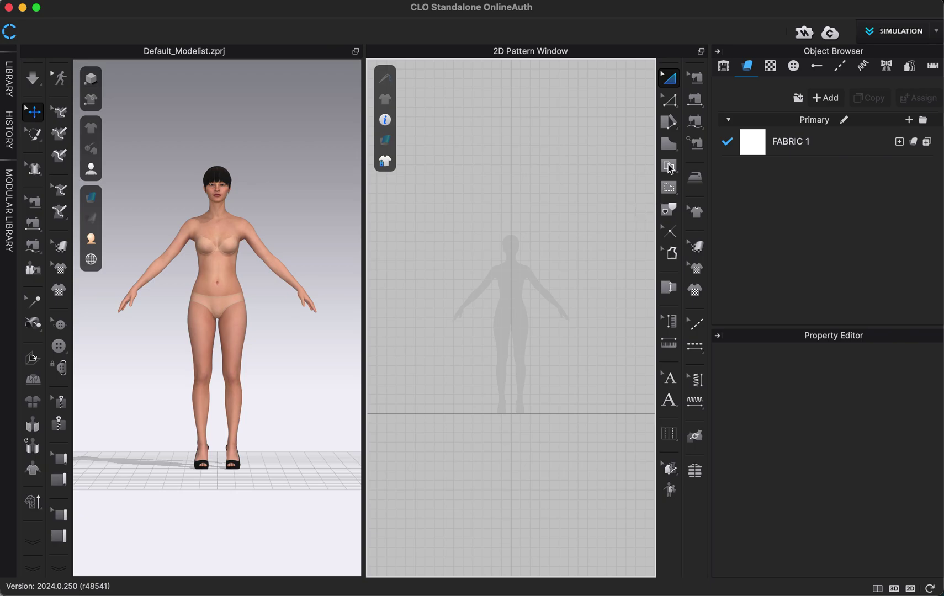
{"action": "left_click", "coordinate": [718, 51]}
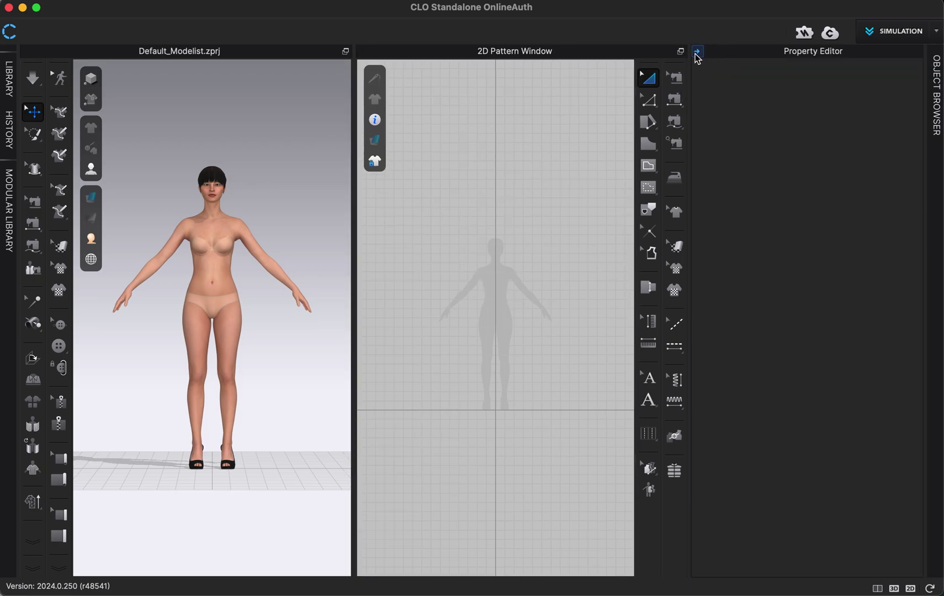
{"action": "left_click", "coordinate": [696, 52]}
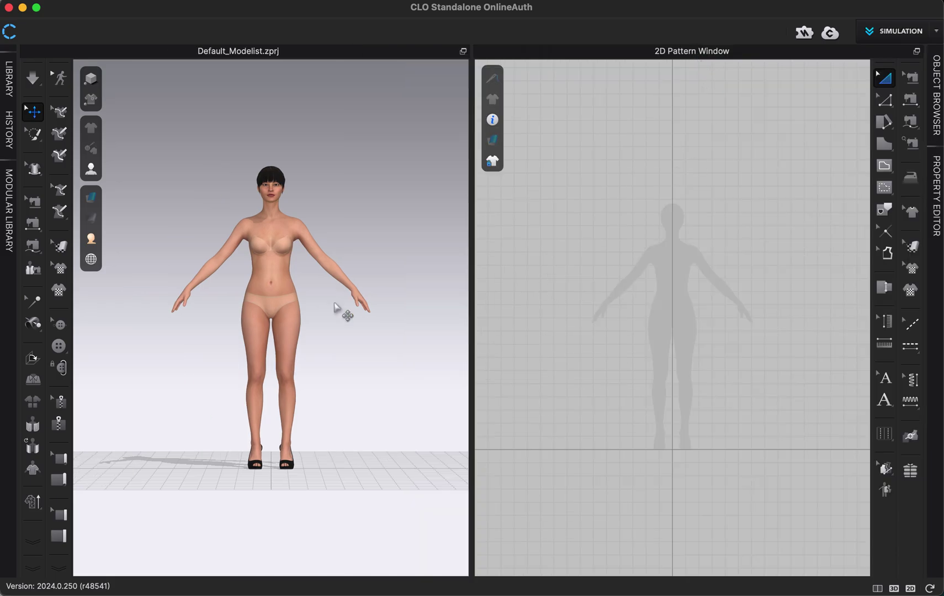
{"action": "left_click_drag", "start_coordinate": [472, 308], "coordinate": [493, 309]}
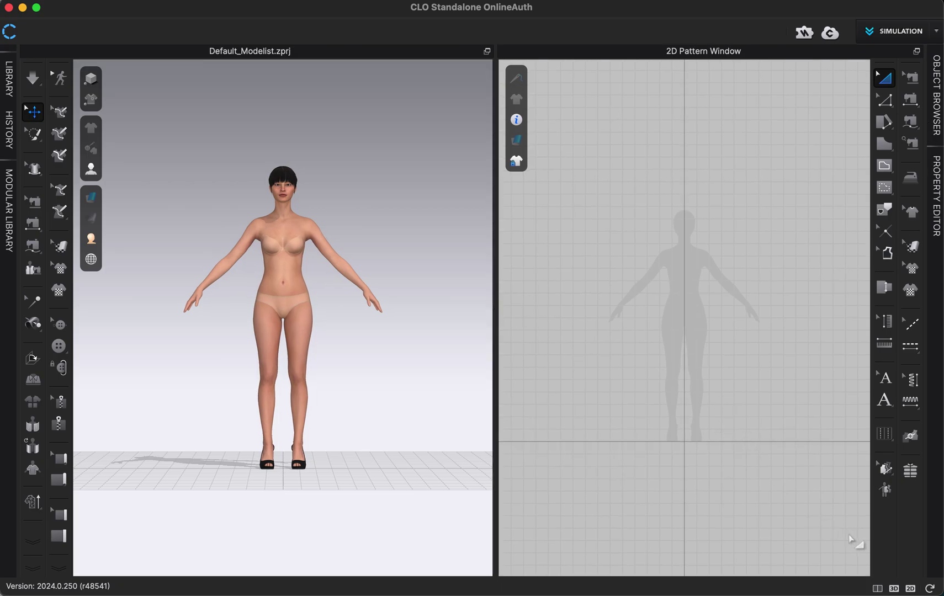
- Display the 3D window alone and the 2D Pattern Window alone, and restore the side-by-side layout
{"action": "left_click", "coordinate": [895, 588]}
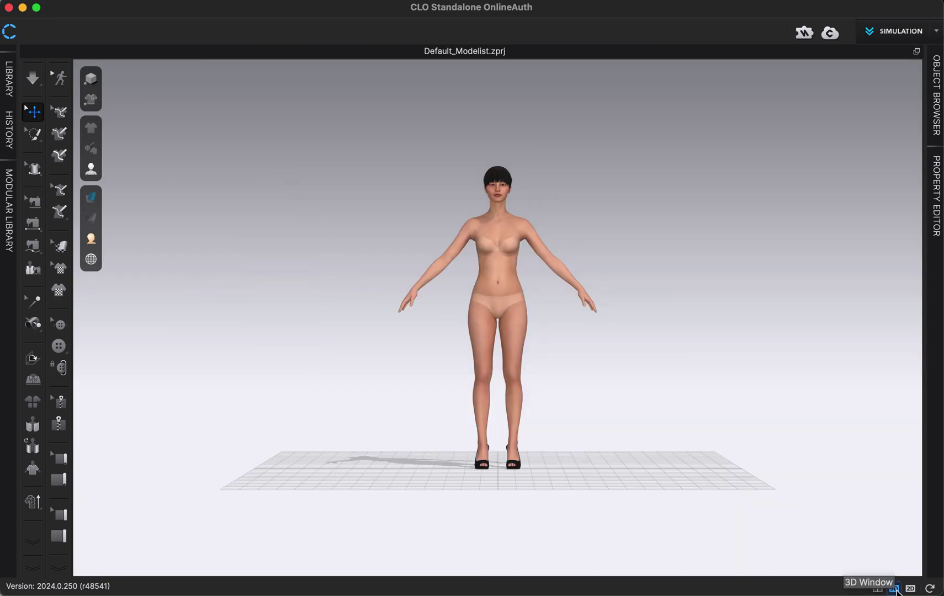
{"action": "left_click", "coordinate": [912, 589]}
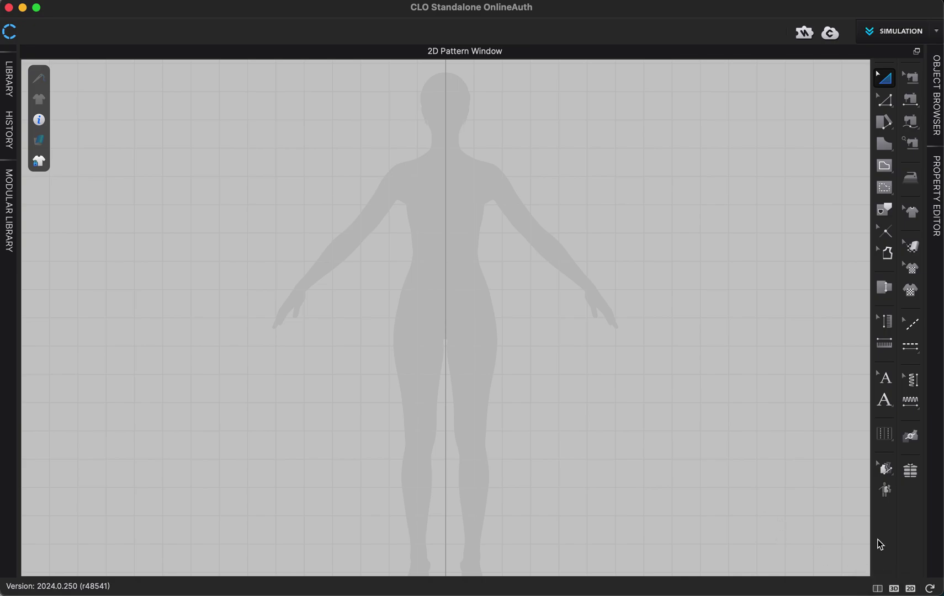
{"action": "scroll", "coordinate": [823, 533], "scroll_direction": "down", "scroll_amount": 3}
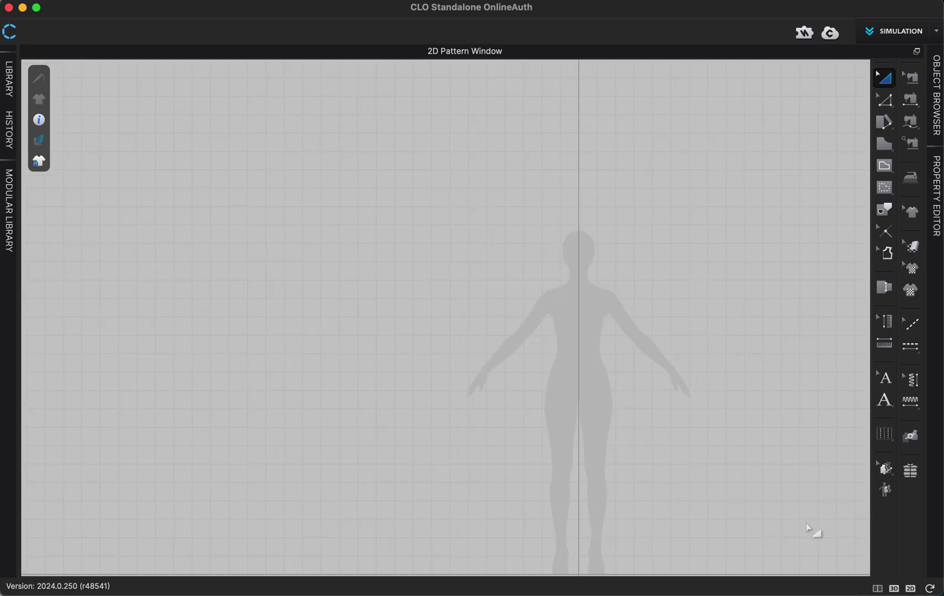
{"action": "left_click", "coordinate": [878, 589]}
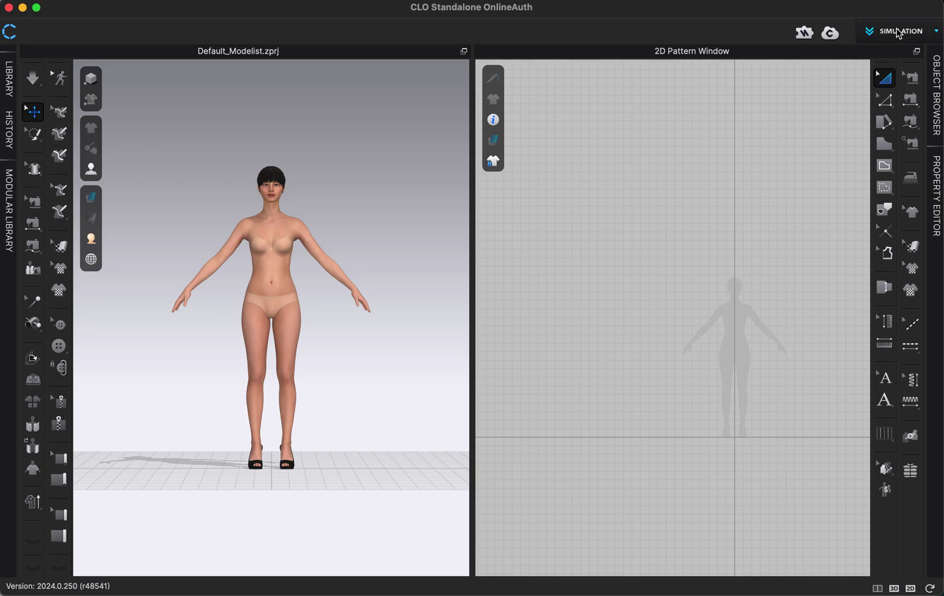
- View the list of available workspace modes and close it with Simulation mode kept
{"action": "left_click", "coordinate": [936, 32]}
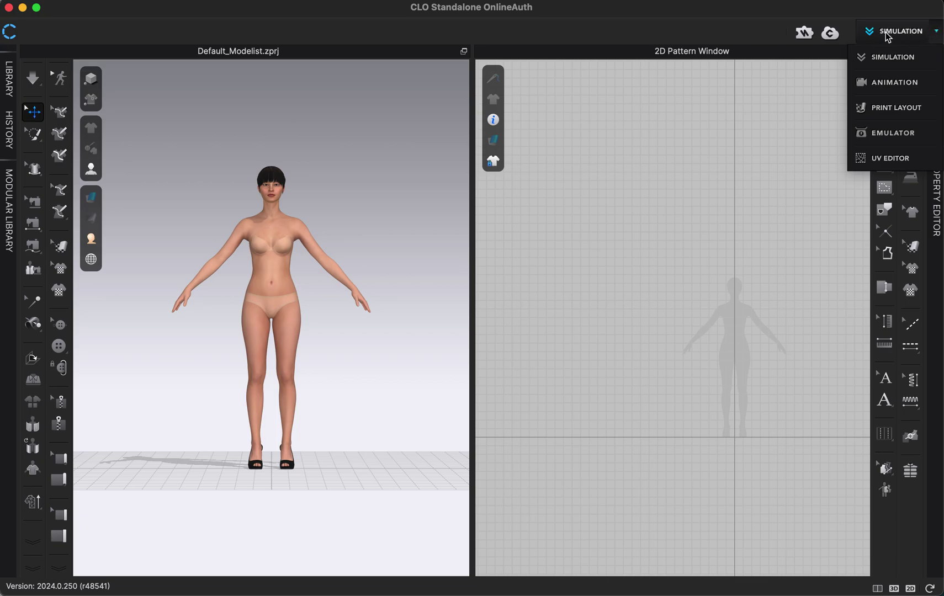
{"action": "left_click", "coordinate": [637, 193]}
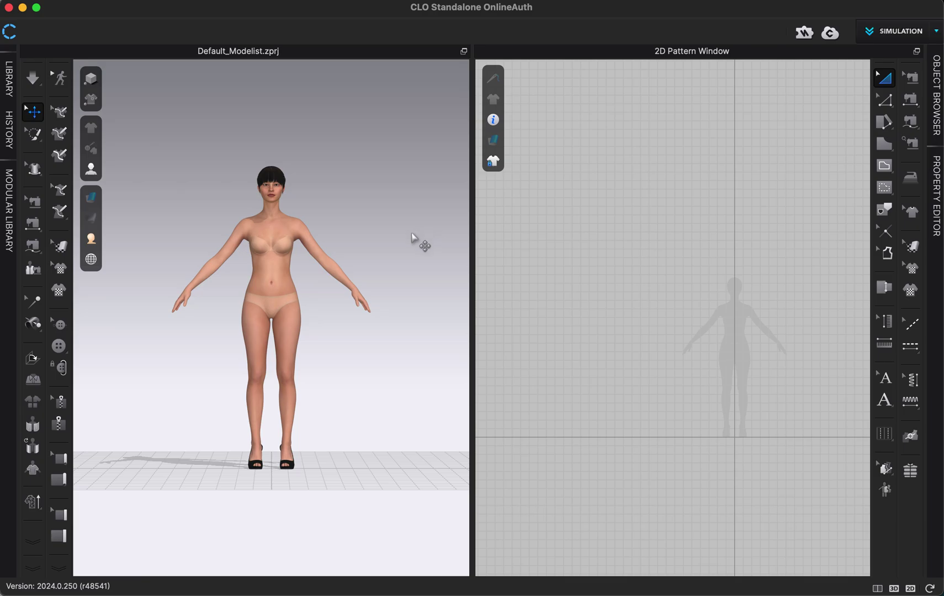
- Orbit and pan around the avatar in the 3D window, finishing in the front view
{"action": "right_click_drag", "start_coordinate": [415, 244], "coordinate": [360, 240]}
{"action": "right_click_drag", "start_coordinate": [214, 224], "coordinate": [307, 225]}
{"action": "right_click_drag", "start_coordinate": [323, 213], "coordinate": [283, 224]}
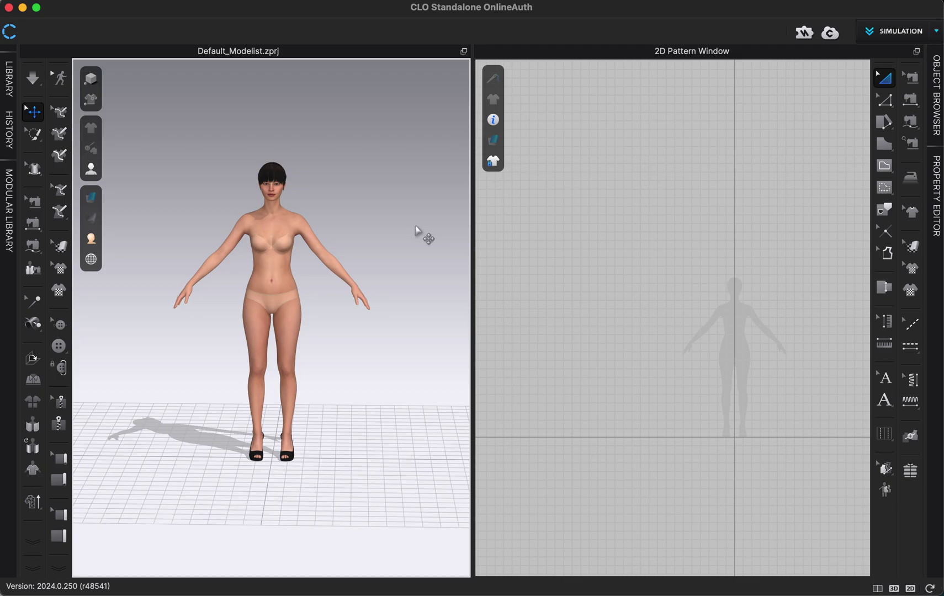
{"action": "middle_click_drag", "start_coordinate": [415, 231], "coordinate": [396, 249]}
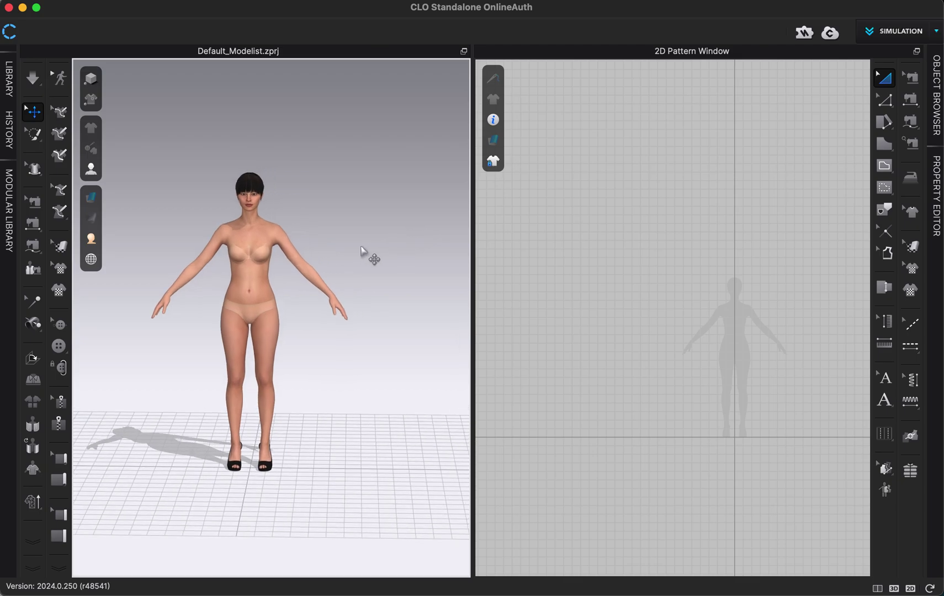
{"action": "right_click_drag", "start_coordinate": [363, 250], "coordinate": [284, 242]}
{"action": "key", "text": "2"}
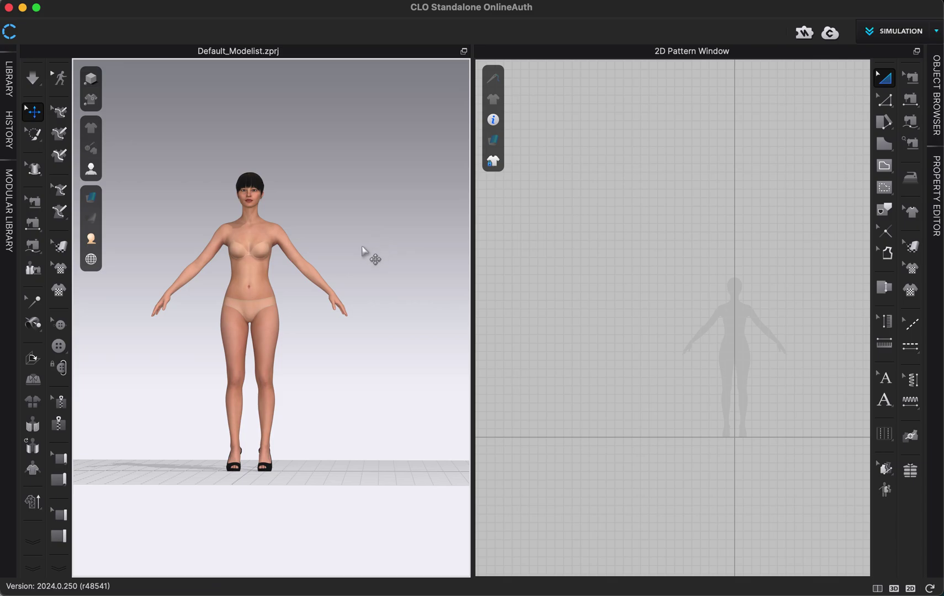
- Examine the avatar and its pattern silhouette at different zoom levels in the 3D and 2D windows
{"action": "scroll", "coordinate": [361, 241], "scroll_direction": "up", "scroll_amount": 2}
{"action": "scroll", "coordinate": [359, 233], "scroll_direction": "down", "scroll_amount": 3}
{"action": "scroll", "coordinate": [361, 232], "scroll_direction": "up", "scroll_amount": 2}
{"action": "scroll", "coordinate": [366, 235], "scroll_direction": "down", "scroll_amount": 3}
{"action": "scroll", "coordinate": [370, 235], "scroll_direction": "up", "scroll_amount": 3}
{"action": "scroll", "coordinate": [369, 231], "scroll_direction": "down", "scroll_amount": 2}
{"action": "scroll", "coordinate": [371, 234], "scroll_direction": "up", "scroll_amount": 3}
{"action": "scroll", "coordinate": [371, 234], "scroll_direction": "down", "scroll_amount": 3}
{"action": "scroll", "coordinate": [777, 319], "scroll_direction": "up", "scroll_amount": 5}
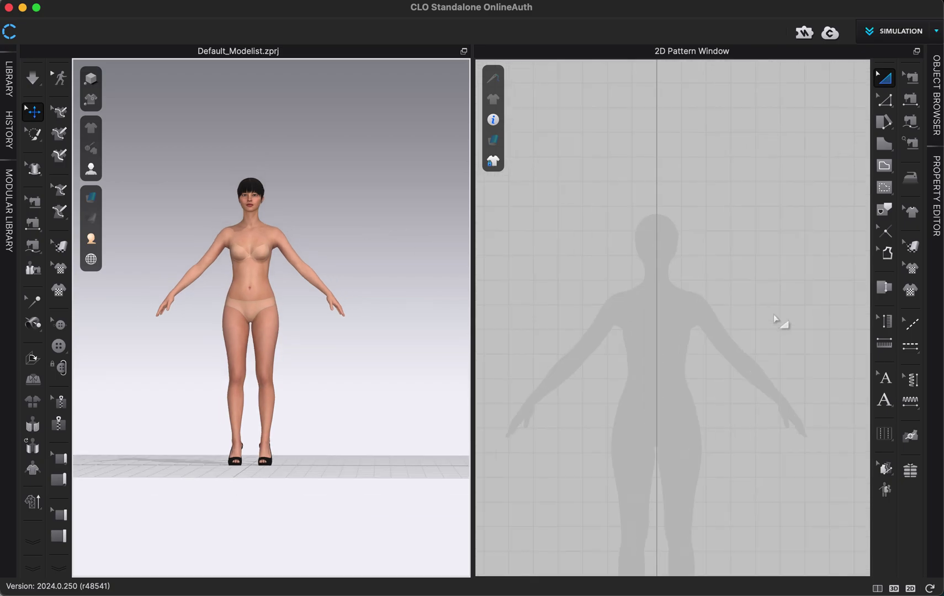
{"action": "scroll", "coordinate": [766, 316], "scroll_direction": "down", "scroll_amount": 3}
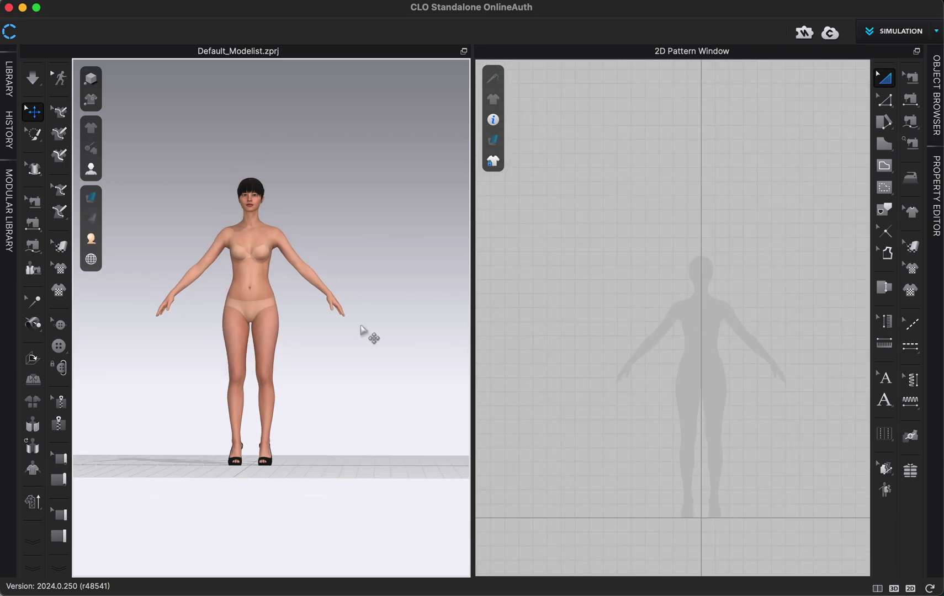
{"action": "scroll", "coordinate": [283, 327], "scroll_direction": "up", "scroll_amount": 5}
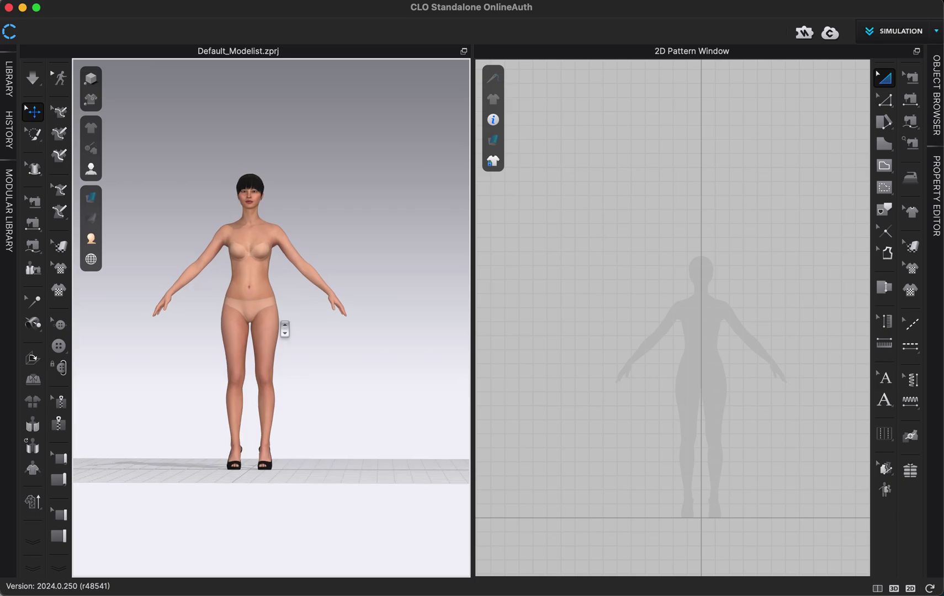
- Compare the full avatar and its 2D silhouette at closer and farther zoom levels in both windows
{"action": "scroll", "coordinate": [285, 329], "scroll_direction": "down", "scroll_amount": 3}
{"action": "scroll", "coordinate": [284, 329], "scroll_direction": "up", "scroll_amount": 3}
{"action": "scroll", "coordinate": [284, 329], "scroll_direction": "down", "scroll_amount": 3}
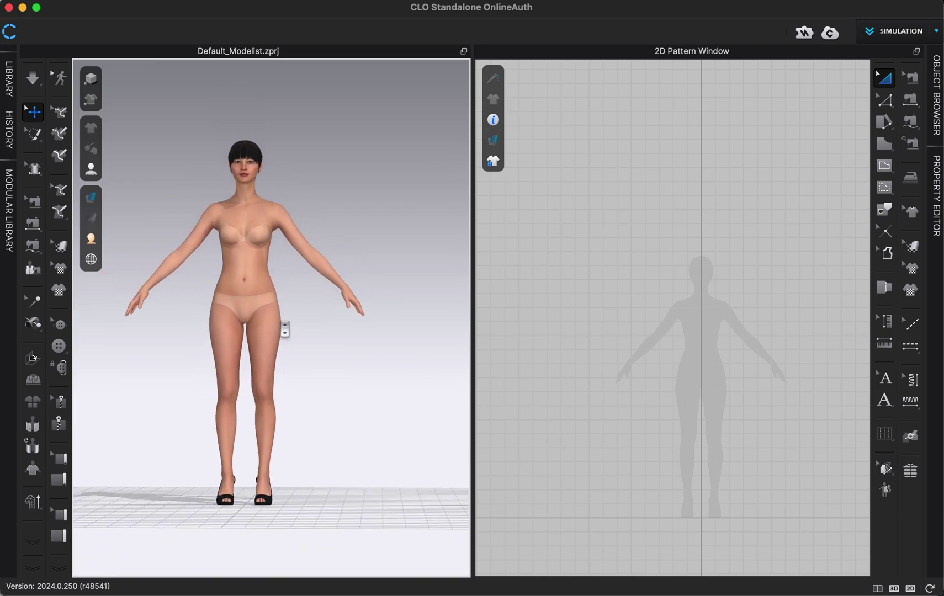
{"action": "scroll", "coordinate": [355, 383], "scroll_direction": "up", "scroll_amount": 2}
{"action": "scroll", "coordinate": [356, 381], "scroll_direction": "down", "scroll_amount": 3}
{"action": "scroll", "coordinate": [356, 382], "scroll_direction": "up", "scroll_amount": 1}
{"action": "scroll", "coordinate": [790, 436], "scroll_direction": "up", "scroll_amount": 3}
{"action": "scroll", "coordinate": [791, 434], "scroll_direction": "down", "scroll_amount": 2}
{"action": "scroll", "coordinate": [792, 434], "scroll_direction": "up", "scroll_amount": 3}
{"action": "scroll", "coordinate": [791, 434], "scroll_direction": "down", "scroll_amount": 2}
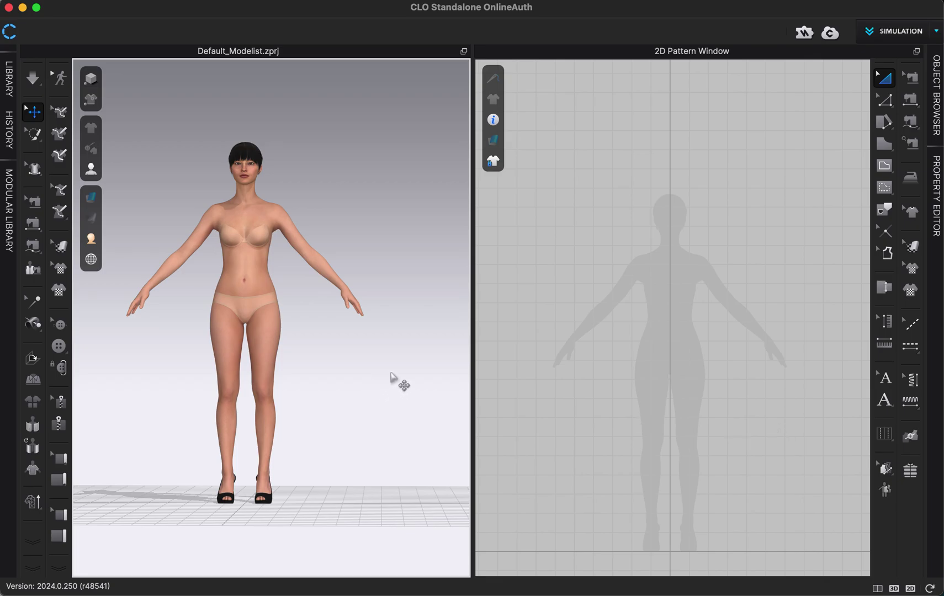
- Pan the avatar around the 3D window and center its silhouette in the 2D Pattern Window
{"action": "mouse_move", "coordinate": [406, 375]}
{"action": "middle_mouse_down"}
{"action": "mouse_move", "coordinate": [371, 403]}
{"action": "mouse_move", "coordinate": [365, 390]}
{"action": "mouse_move", "coordinate": [410, 363]}
{"action": "mouse_move", "coordinate": [353, 404]}
{"action": "mouse_move", "coordinate": [330, 351]}
{"action": "mouse_move", "coordinate": [405, 249]}
{"action": "mouse_move", "coordinate": [467, 264]}
{"action": "mouse_move", "coordinate": [419, 387]}
{"action": "middle_mouse_up"}
{"action": "middle_click_drag", "start_coordinate": [364, 234], "coordinate": [388, 200]}
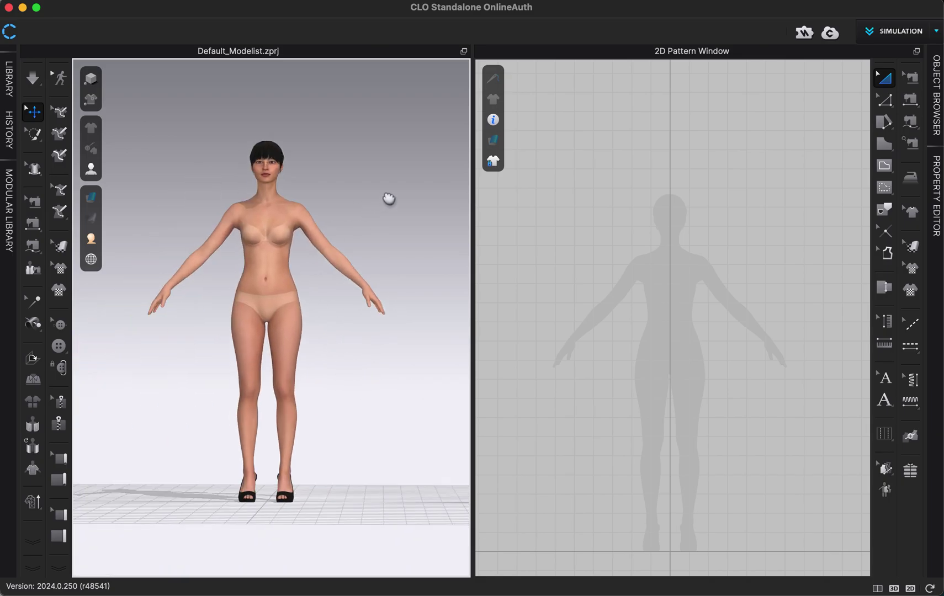
{"action": "middle_click_drag", "start_coordinate": [139, 394], "coordinate": [118, 382]}
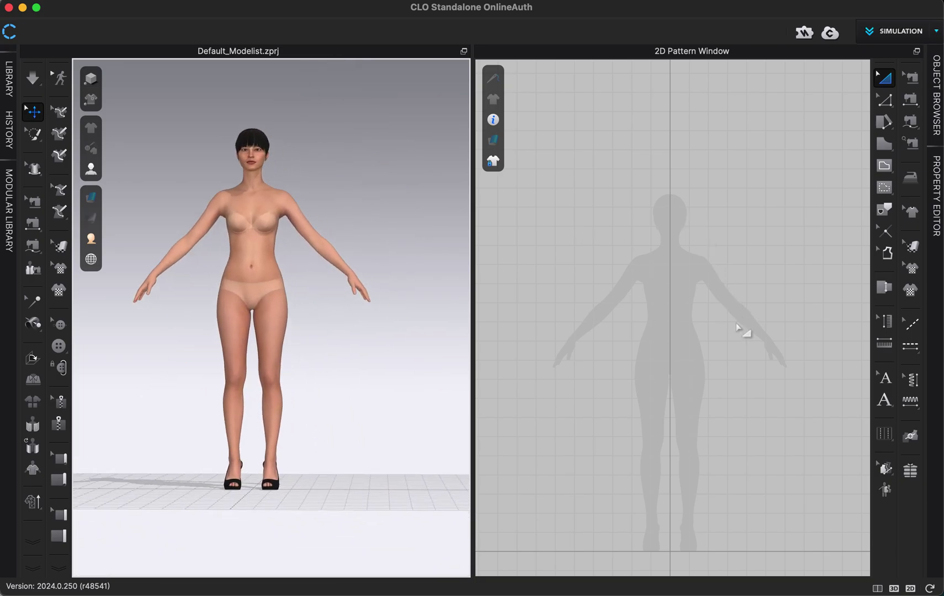
{"action": "middle_click_drag", "start_coordinate": [745, 339], "coordinate": [792, 268]}
- Inspect the avatar from an elevated angle, and view the head and shoulders up close from the front in both windows
{"action": "right_click_drag", "start_coordinate": [421, 308], "coordinate": [156, 330]}
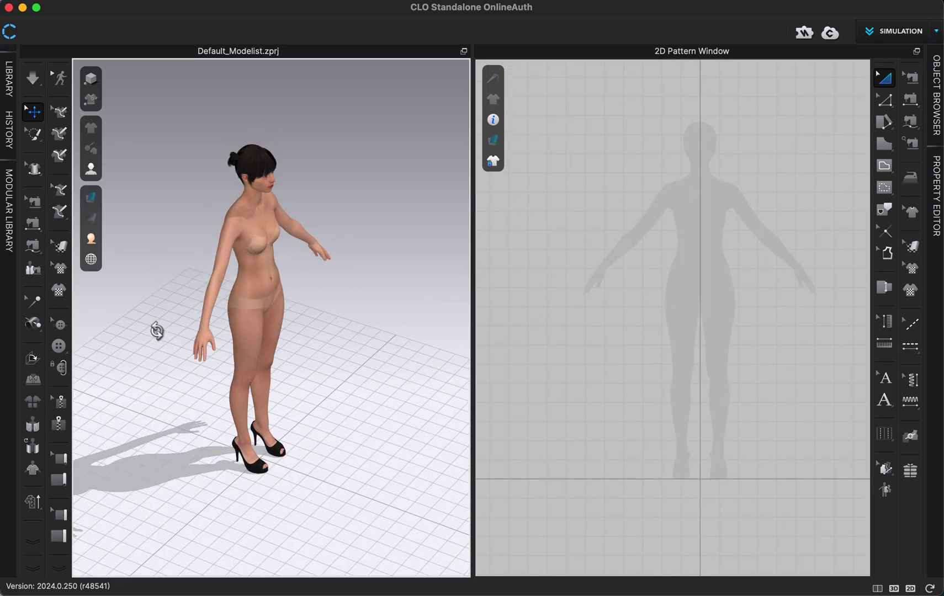
{"action": "middle_click_drag", "start_coordinate": [362, 269], "coordinate": [387, 351]}
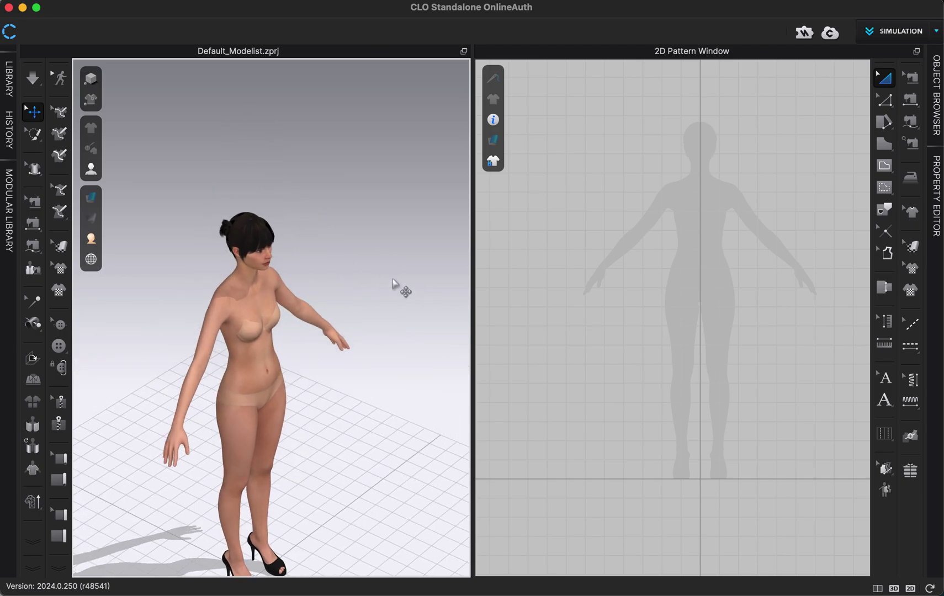
{"action": "scroll", "coordinate": [387, 298], "scroll_direction": "up", "scroll_amount": 5}
{"action": "scroll", "coordinate": [363, 309], "scroll_direction": "up", "scroll_amount": 5}
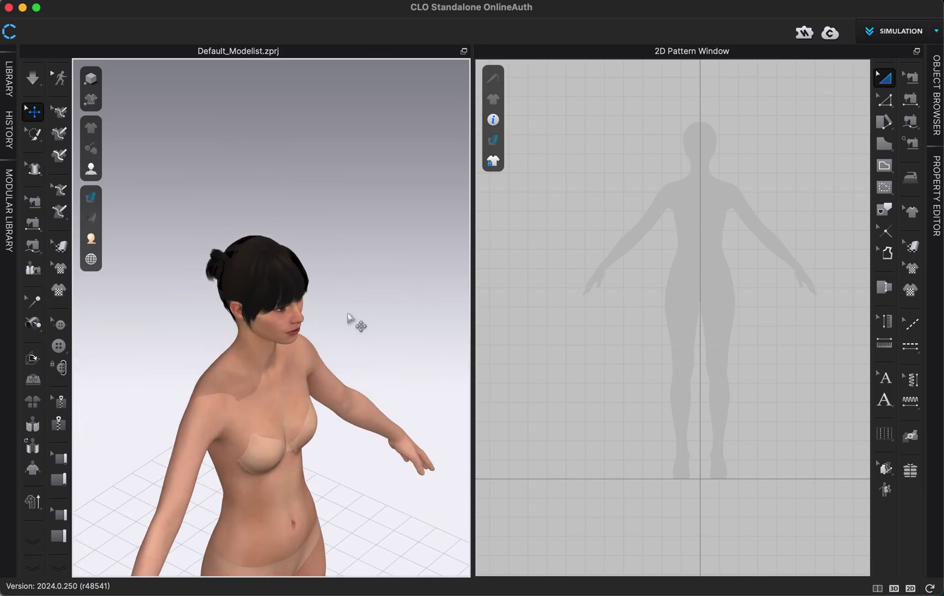
{"action": "right_click_drag", "start_coordinate": [363, 319], "coordinate": [321, 296]}
{"action": "scroll", "coordinate": [714, 228], "scroll_direction": "up", "scroll_amount": 8}
{"action": "right_click_drag", "start_coordinate": [664, 234], "coordinate": [680, 314]}
{"action": "right_click_drag", "start_coordinate": [654, 278], "coordinate": [647, 340]}
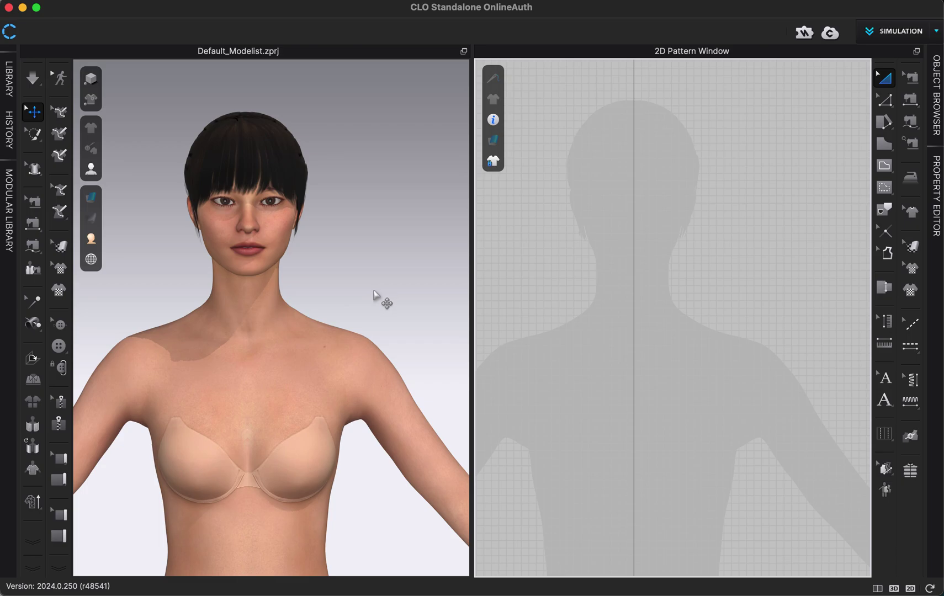
- View the whole avatar from far away in the 3D window and bring it back to fill the window, centered
{"action": "scroll", "coordinate": [381, 301], "scroll_direction": "down", "scroll_amount": 6}
{"action": "middle_click_drag", "start_coordinate": [381, 301], "coordinate": [412, 177]}
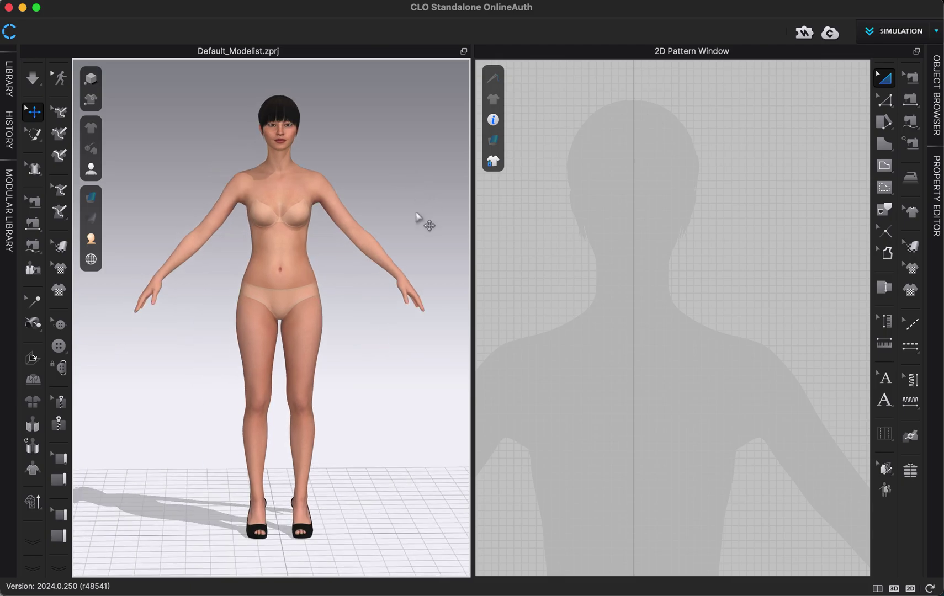
{"action": "scroll", "coordinate": [425, 243], "scroll_direction": "up", "scroll_amount": 2}
{"action": "scroll", "coordinate": [426, 247], "scroll_direction": "down", "scroll_amount": 6}
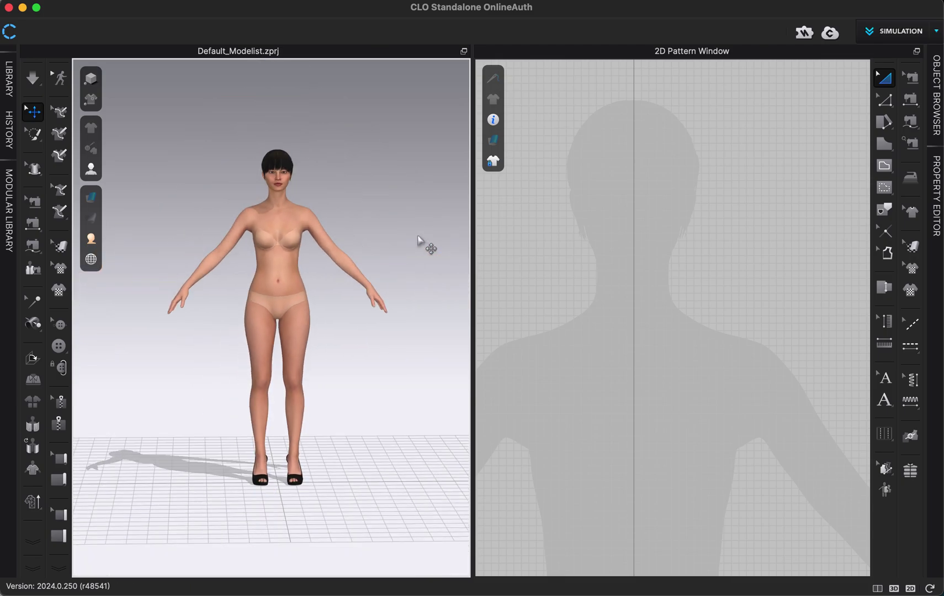
{"action": "middle_click_drag", "start_coordinate": [426, 247], "coordinate": [274, 276]}
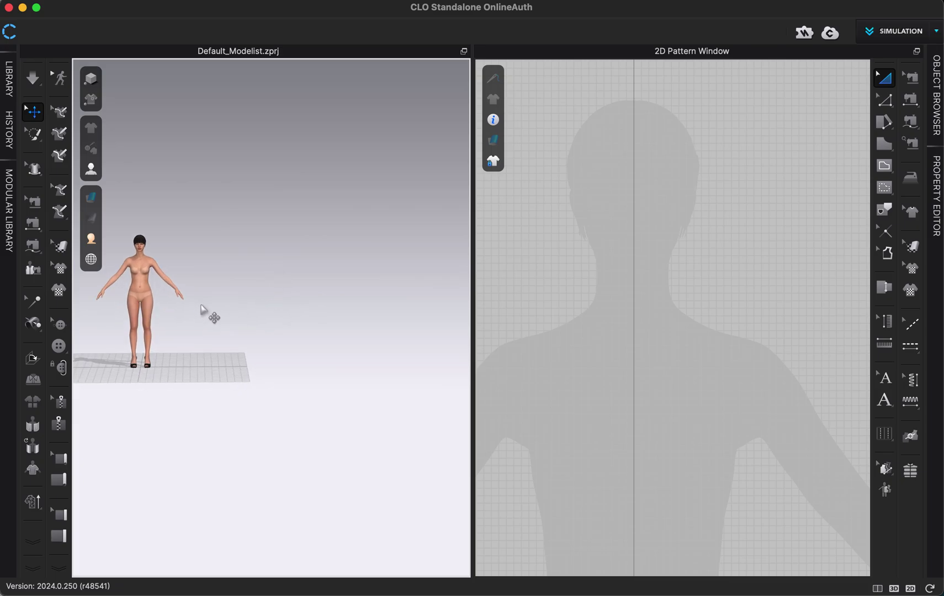
{"action": "scroll", "coordinate": [234, 317], "scroll_direction": "up", "scroll_amount": 3}
{"action": "middle_click_drag", "start_coordinate": [234, 317], "coordinate": [278, 322]}
{"action": "scroll", "coordinate": [279, 319], "scroll_direction": "up", "scroll_amount": 5}
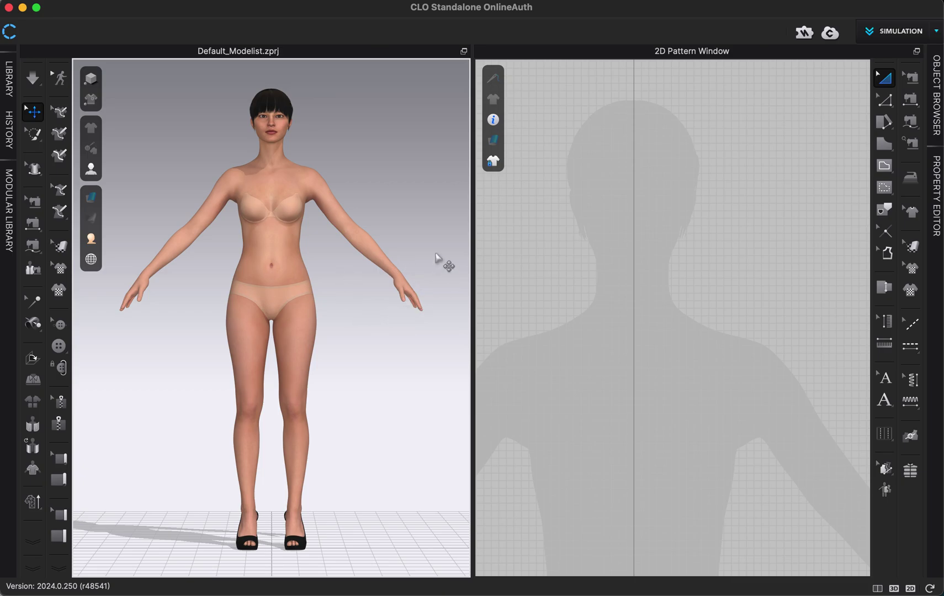
- Display the avatar in the preset three-quarter, side, top, back and bottom views, finishing in the front view
{"action": "key", "text": "Left"}
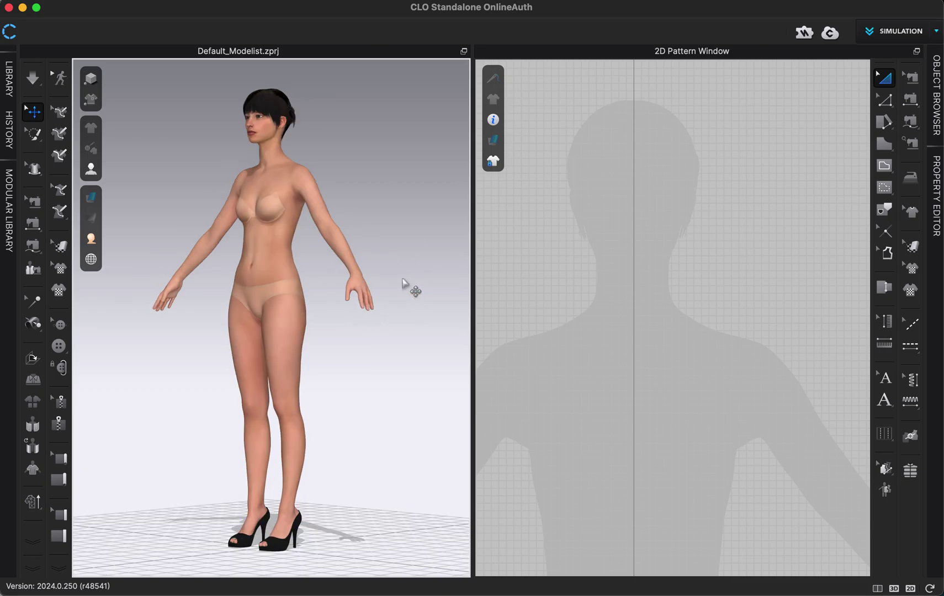
{"action": "key", "text": "6"}
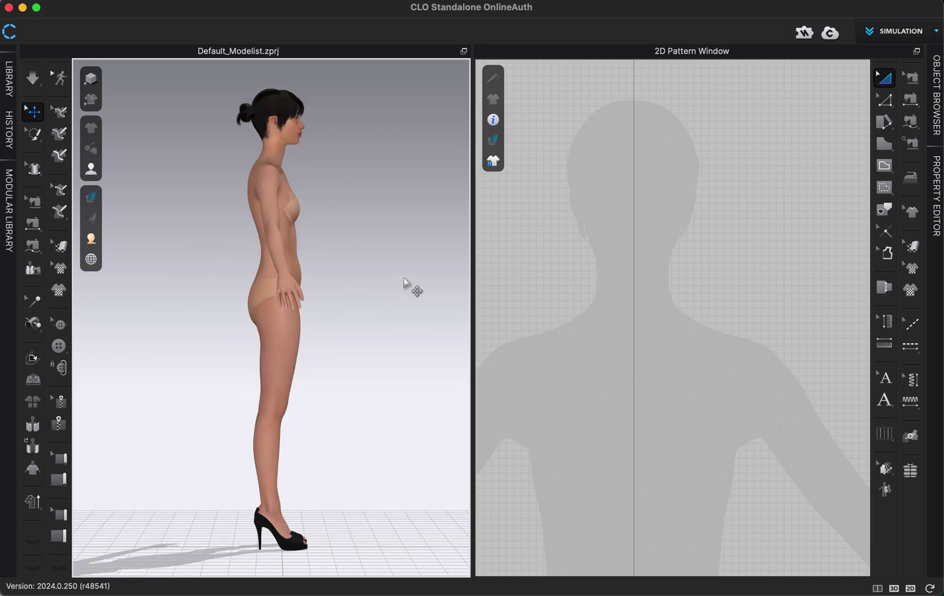
{"action": "key", "text": "5"}
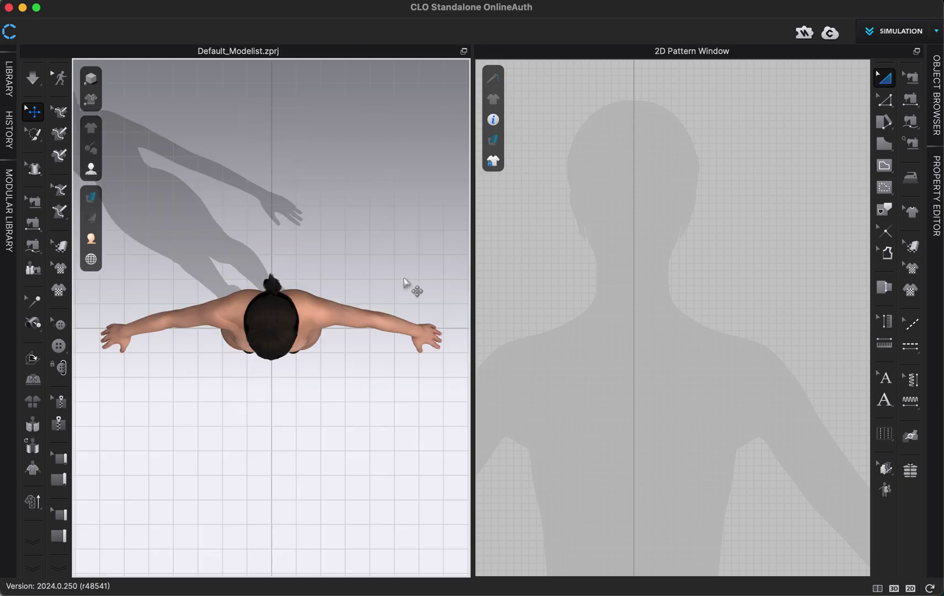
{"action": "key", "text": "6"}
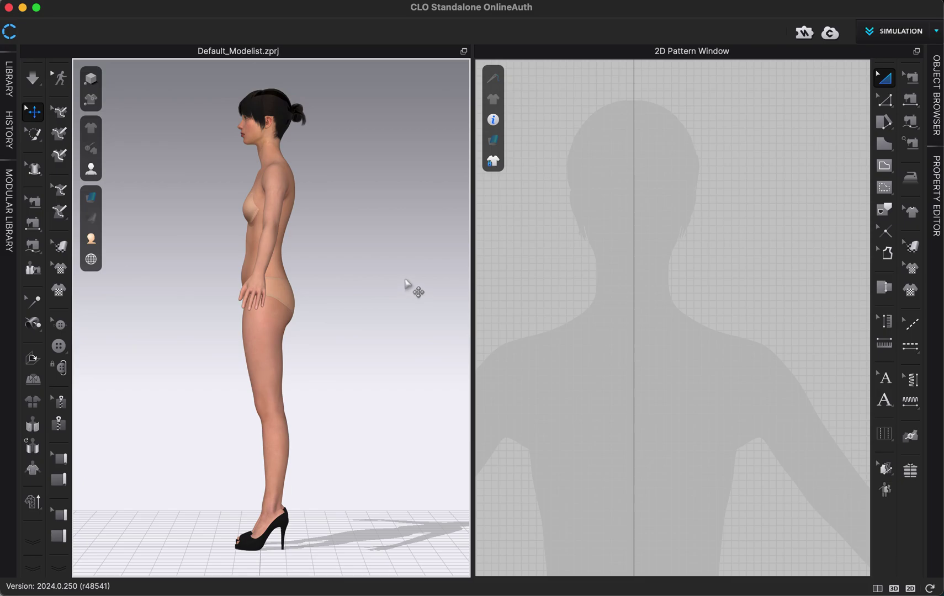
{"action": "key", "text": "8"}
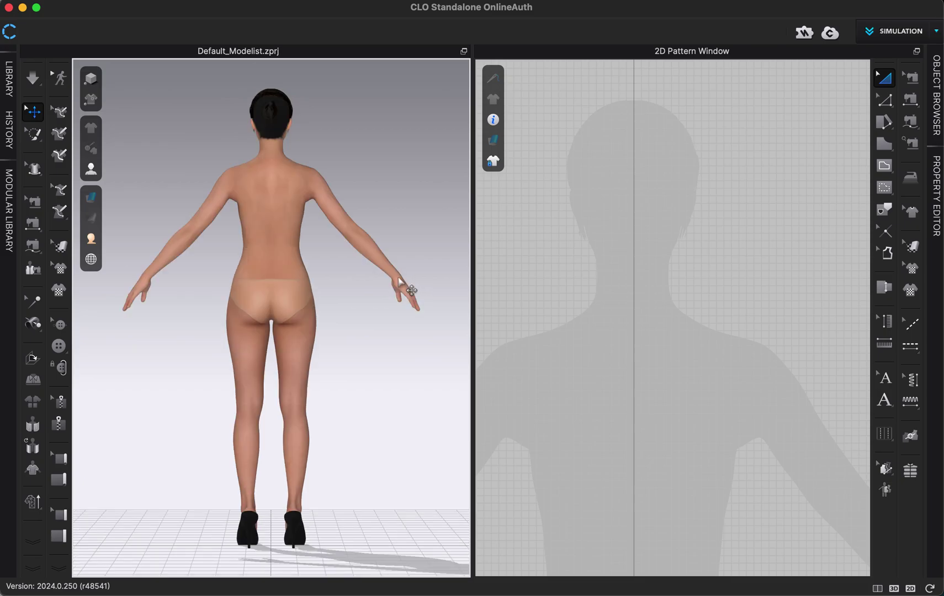
{"action": "key", "text": "0"}
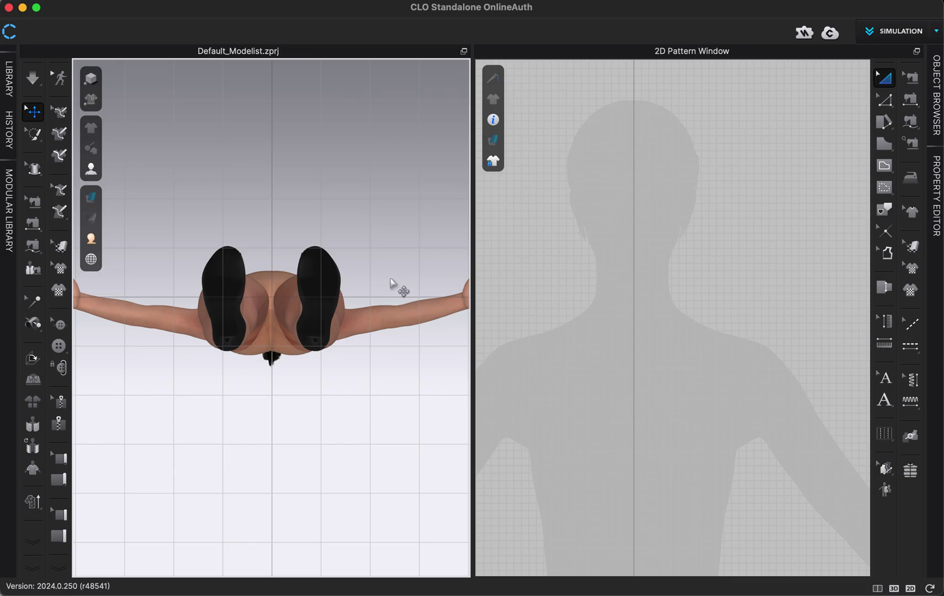
{"action": "key", "text": "2"}
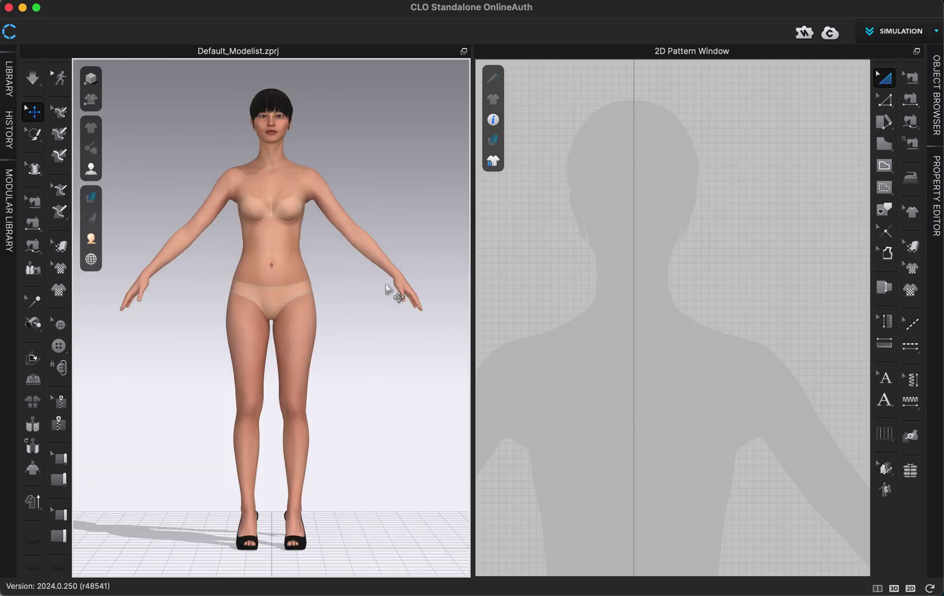
{"action": "key", "text": "8"}
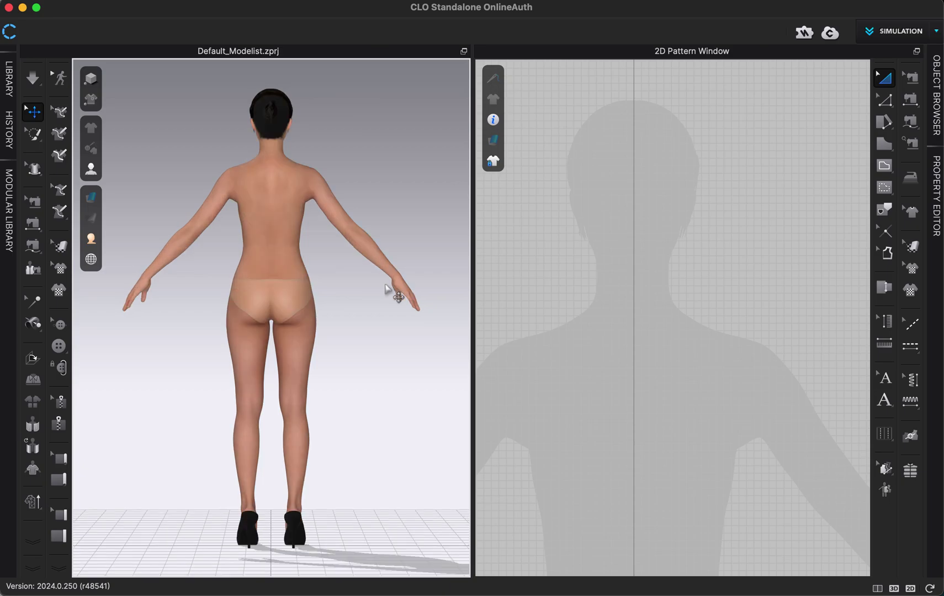
{"action": "key", "text": "2"}
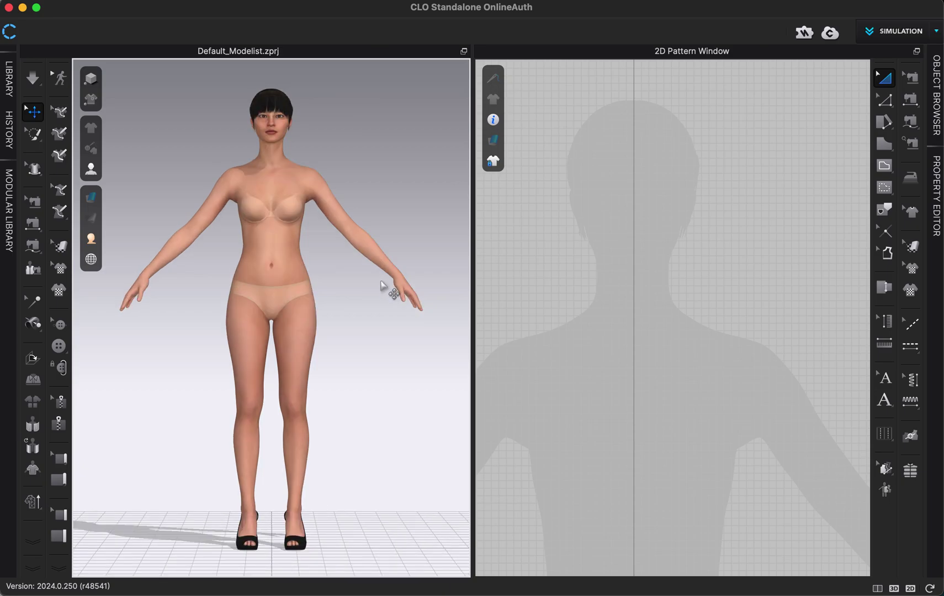
- Orbit around the avatar to see its back and three-quarter sides, and return to the front view
{"action": "scroll", "coordinate": [384, 283], "scroll_direction": "down", "scroll_amount": 1}
{"action": "scroll", "coordinate": [378, 278], "scroll_direction": "down", "scroll_amount": 3}
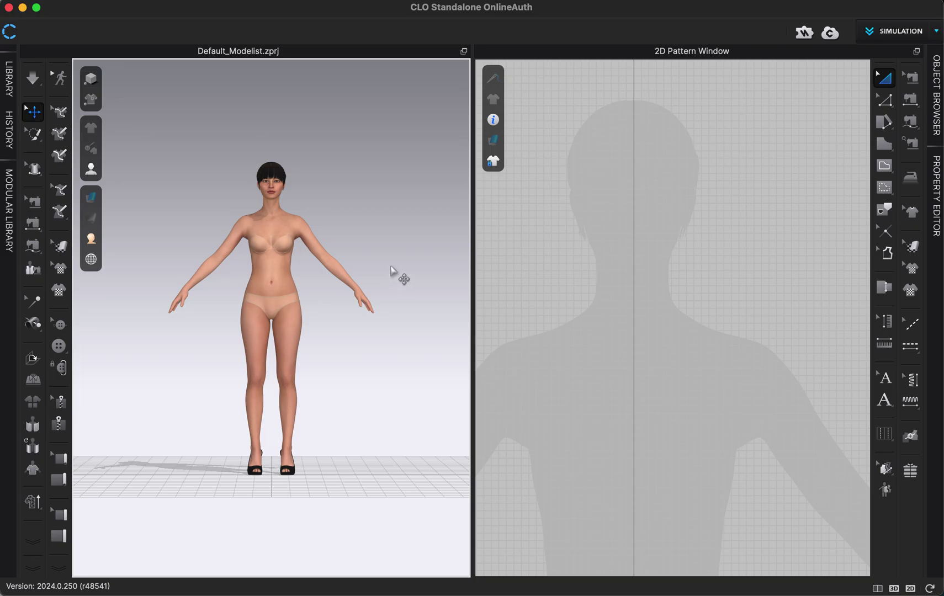
{"action": "right_click_drag", "start_coordinate": [402, 282], "coordinate": [265, 296]}
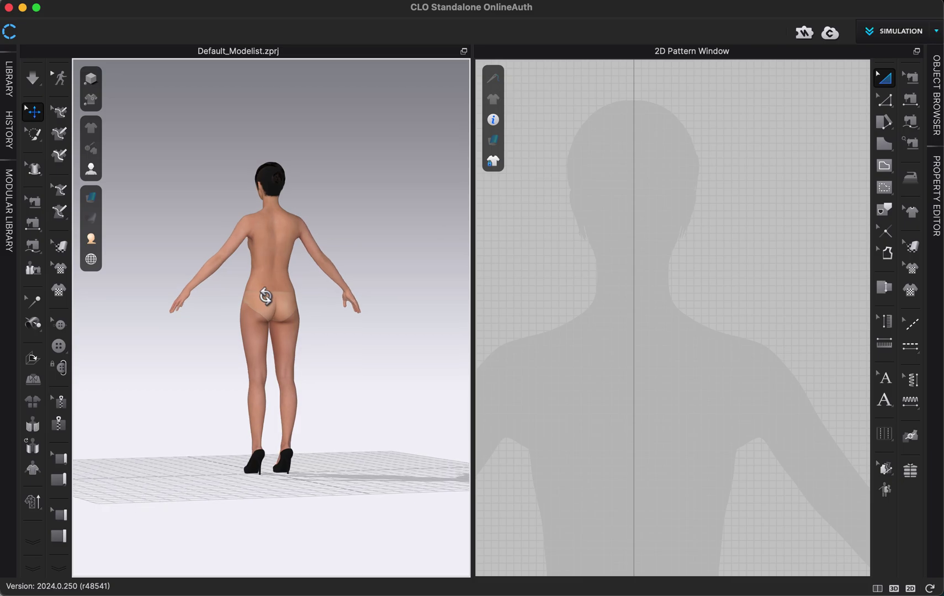
{"action": "mouse_move", "coordinate": [339, 287]}
{"action": "right_mouse_down"}
{"action": "mouse_move", "coordinate": [367, 280]}
{"action": "mouse_move", "coordinate": [329, 287]}
{"action": "right_mouse_up"}
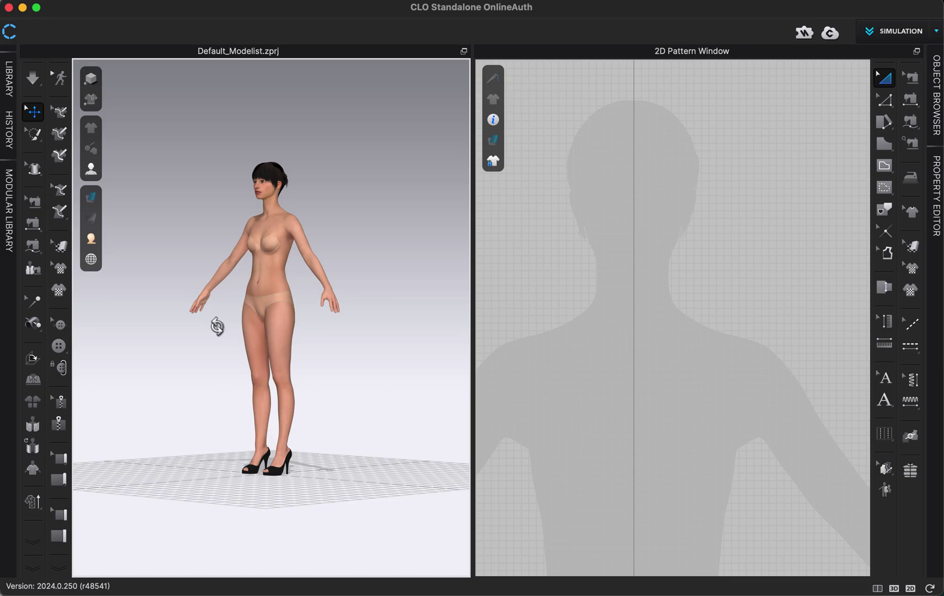
{"action": "right_click_drag", "start_coordinate": [217, 327], "coordinate": [186, 336]}
{"action": "right_click_drag", "start_coordinate": [330, 283], "coordinate": [315, 305]}
{"action": "key", "text": "0"}
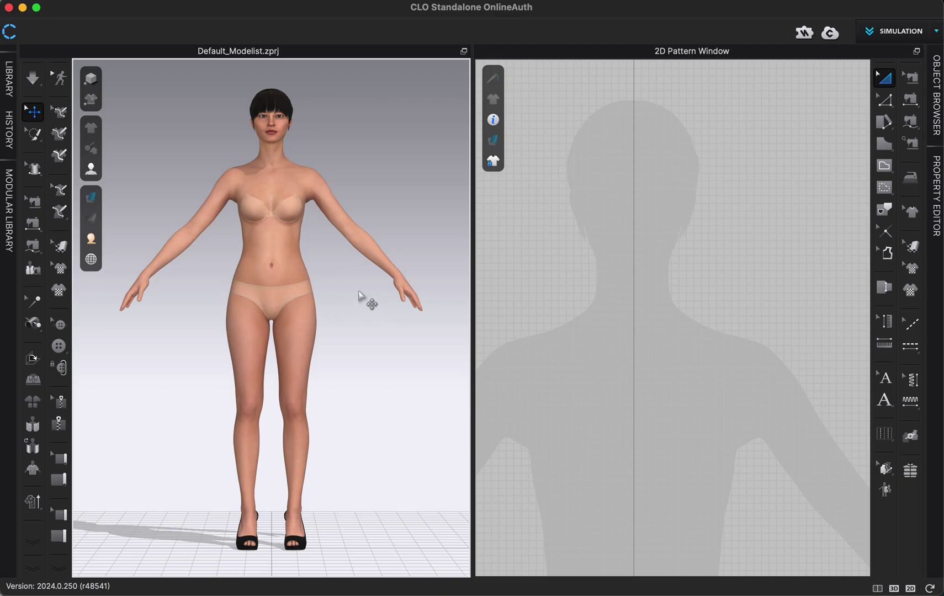
- Shift the avatar slightly lower in the 3D window and fit its whole silhouette in the 2D Pattern Window
{"action": "middle_click_drag", "start_coordinate": [365, 301], "coordinate": [357, 412]}
{"action": "middle_click_drag", "start_coordinate": [359, 385], "coordinate": [368, 314]}
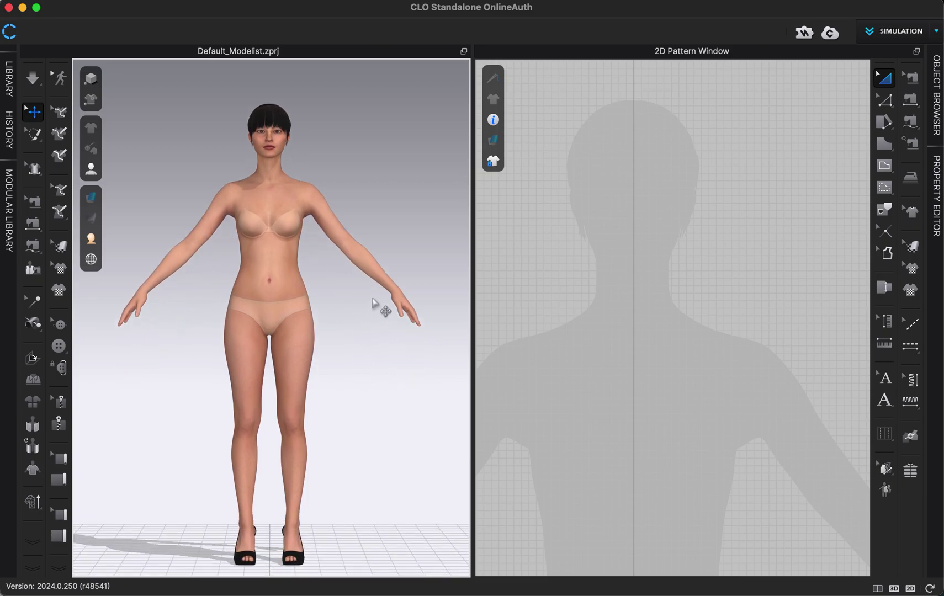
{"action": "scroll", "coordinate": [577, 307], "scroll_direction": "down", "scroll_amount": 5}
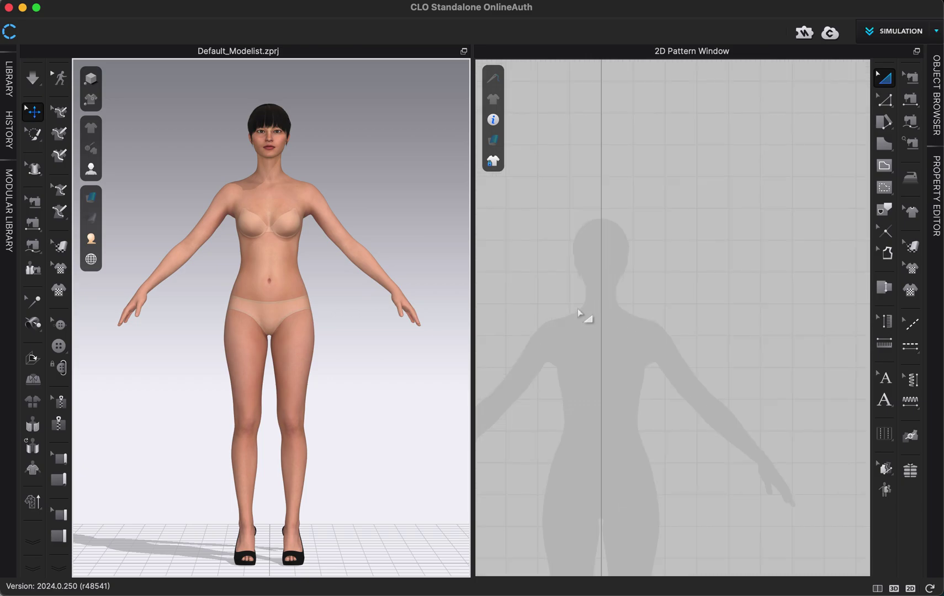
{"action": "middle_click_drag", "start_coordinate": [565, 330], "coordinate": [636, 238]}
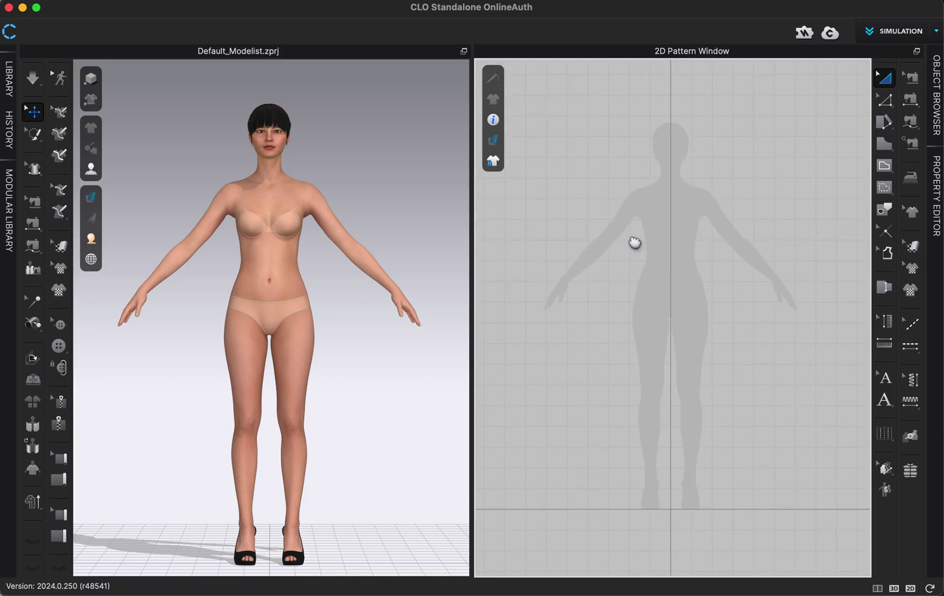